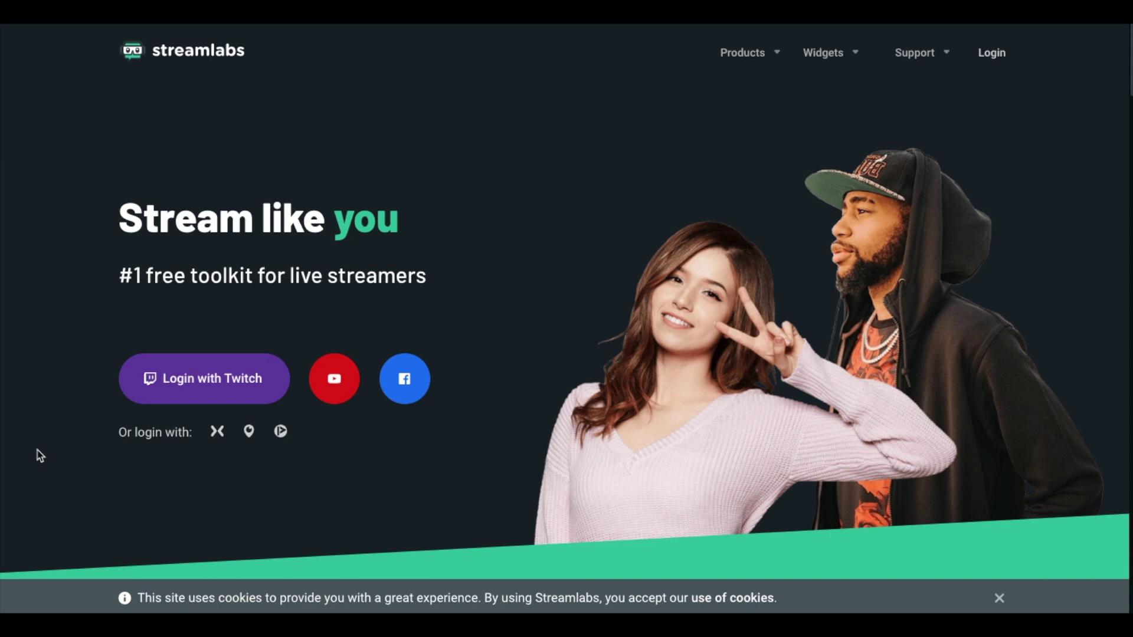
# Log in with the Mixer account and scroll the Alert Box page to General Settings (#00FF00 background, 5s delay).
pyautogui.click(219, 433)
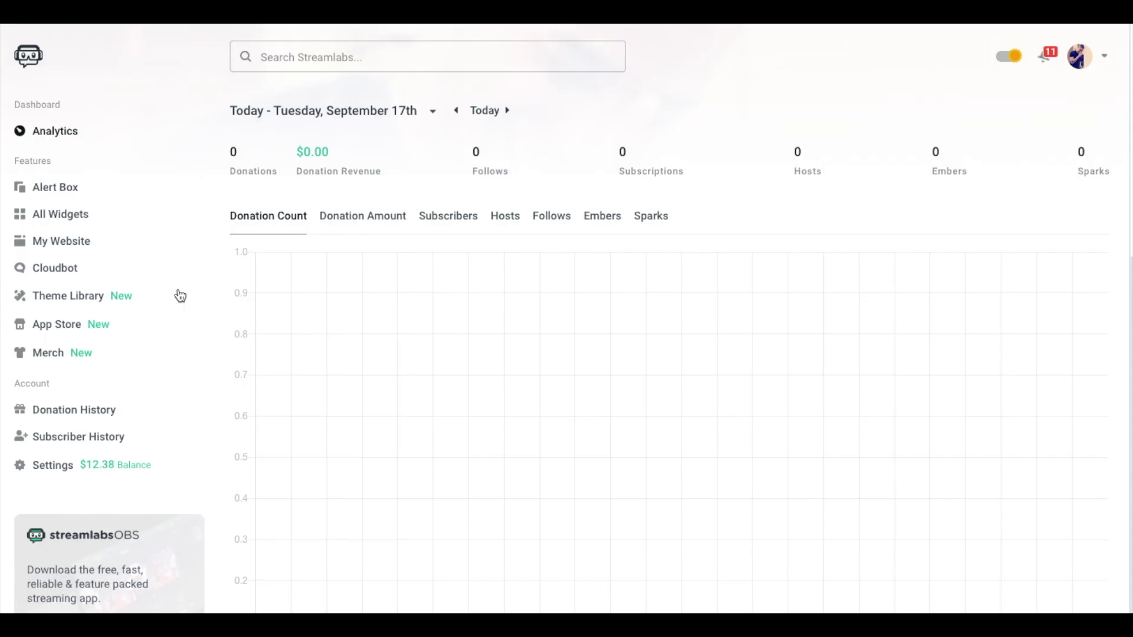
pyautogui.click(66, 187)
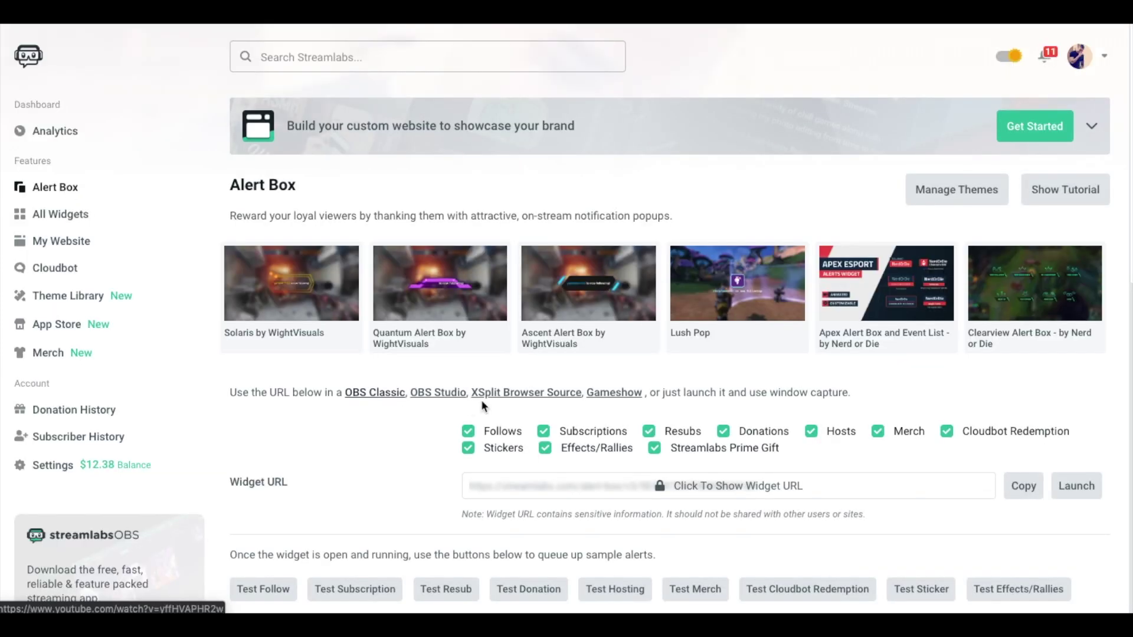
pyautogui.scroll(-4, 480, 399)
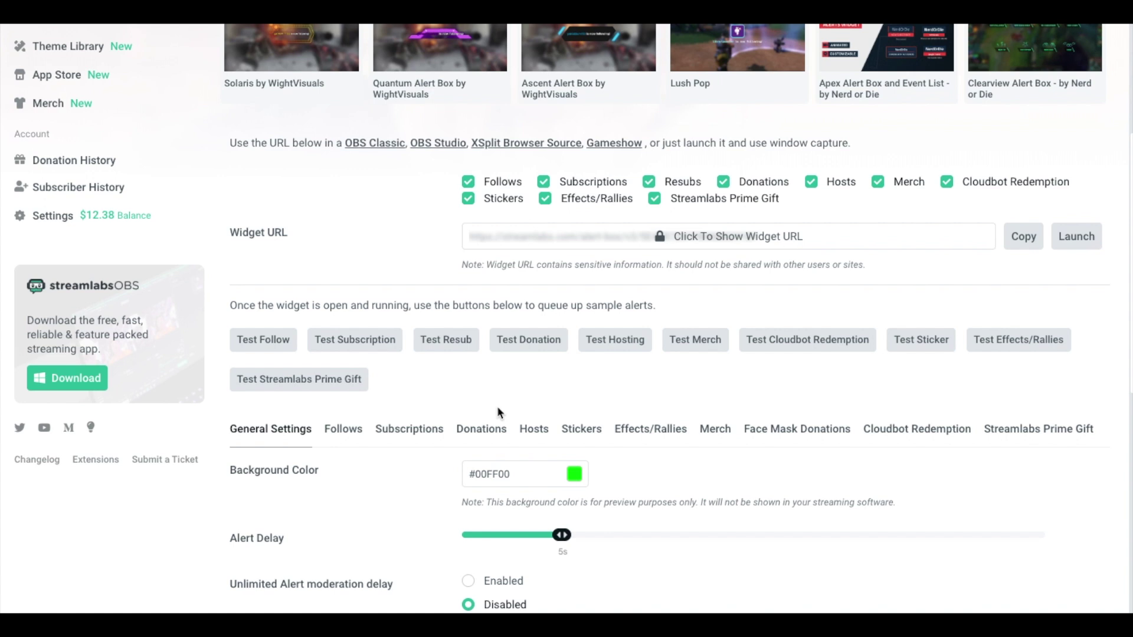
pyautogui.scroll(-1, 498, 409)
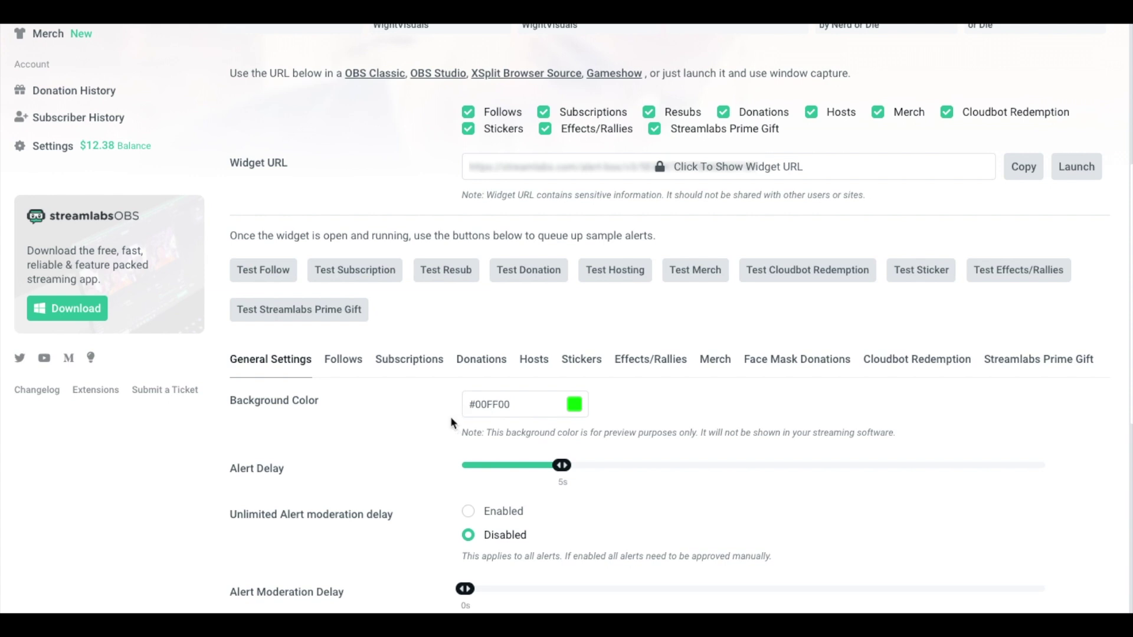
pyautogui.scroll(-2, 440, 416)
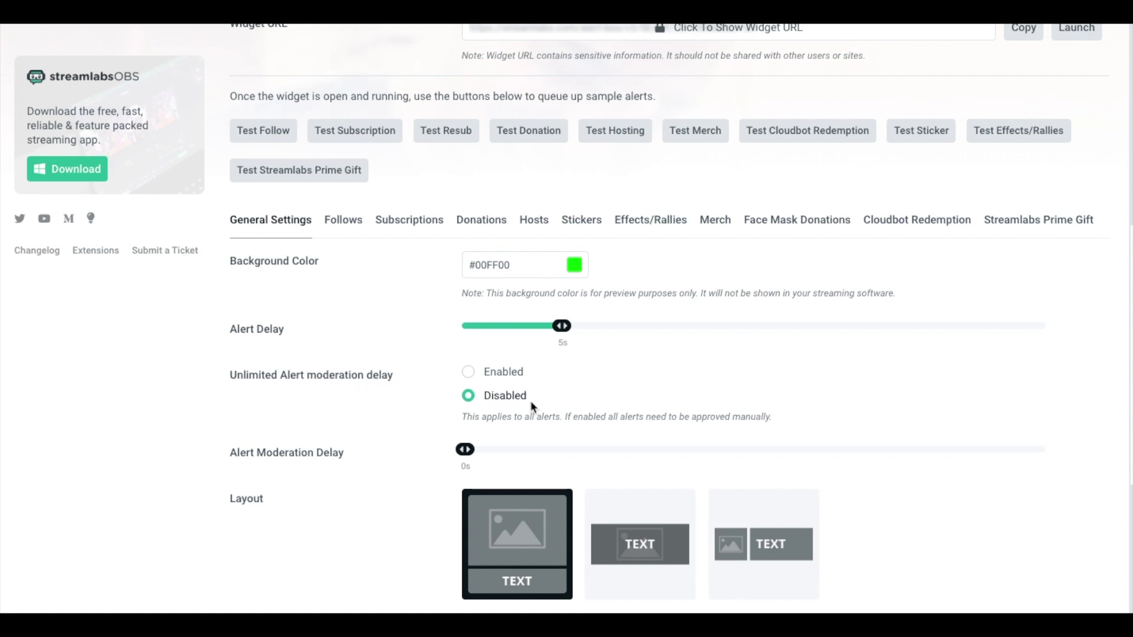
pyautogui.scroll(-2, 530, 401)
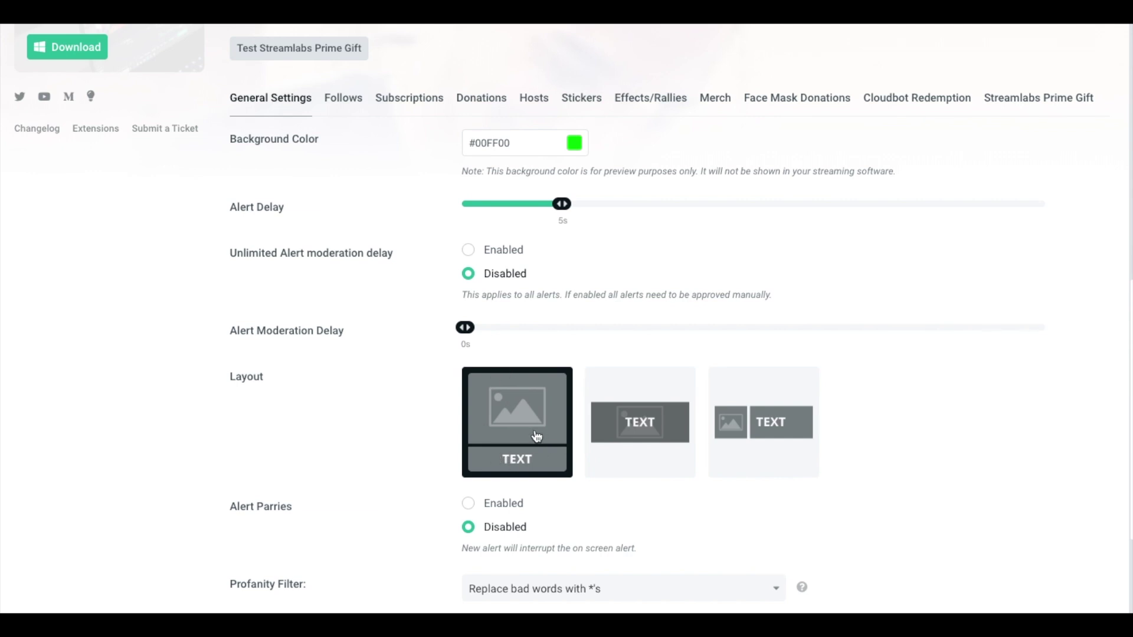
pyautogui.scroll(-3, 536, 436)
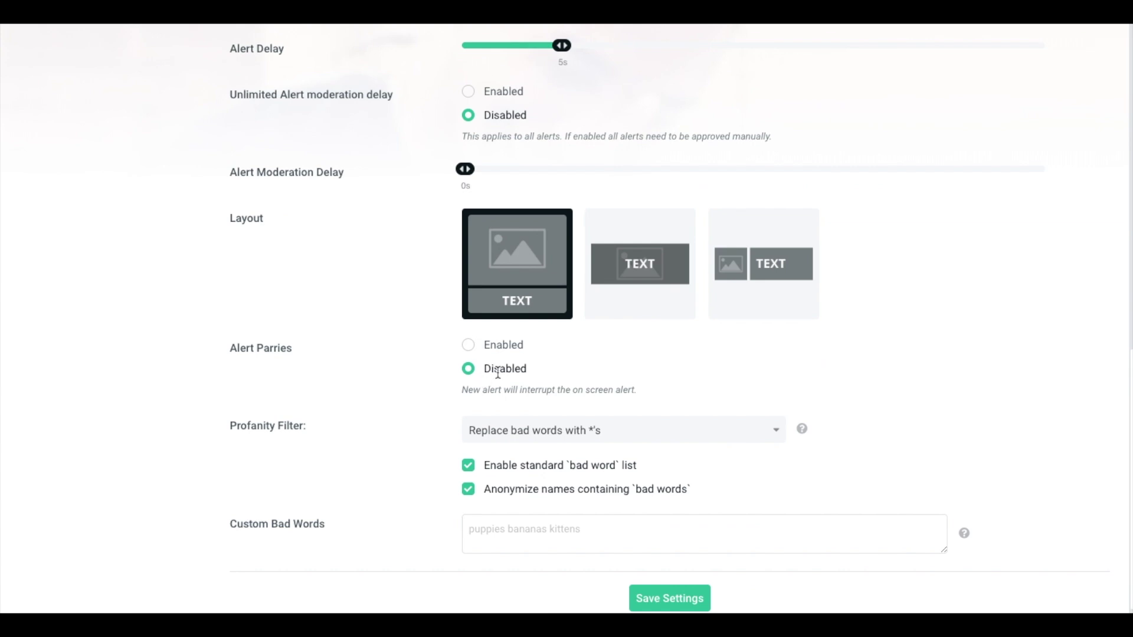
# Save the Alert Box general settings to get the 'Alertbox updated.' notice.
pyautogui.scroll(-1, 445, 460)
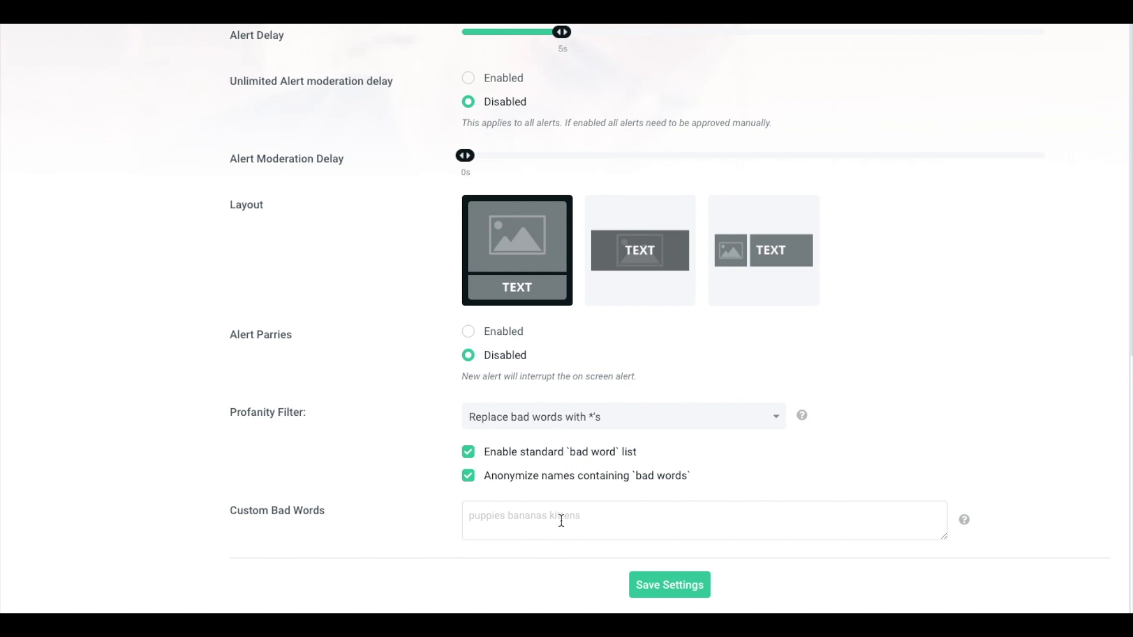
pyautogui.scroll(2, 508, 438)
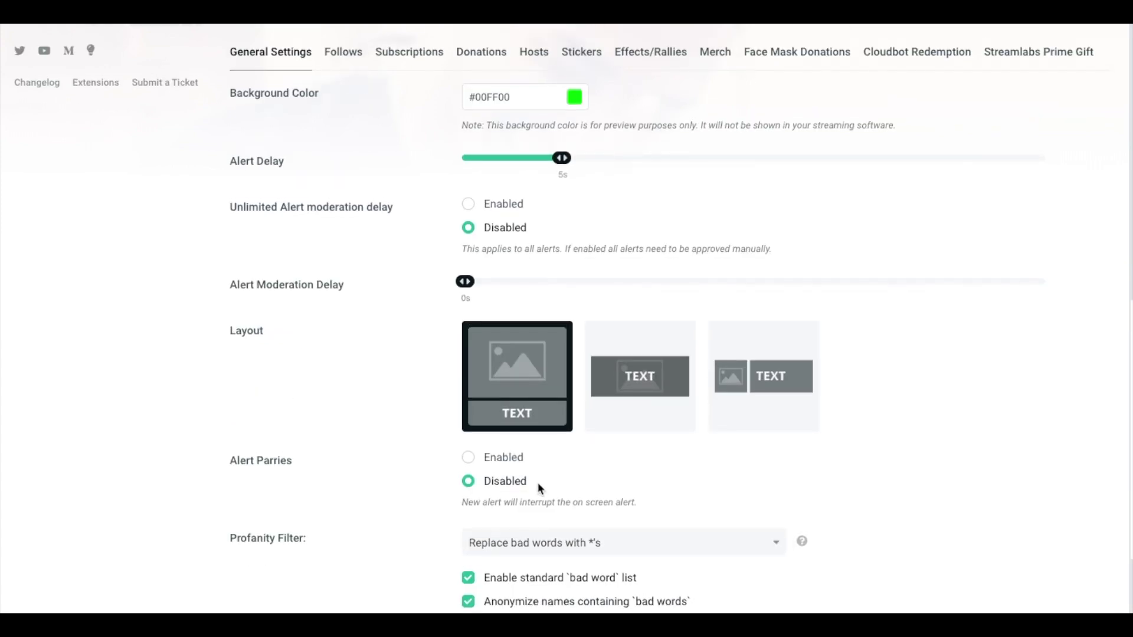
pyautogui.scroll(-2, 537, 483)
pyautogui.click(677, 597)
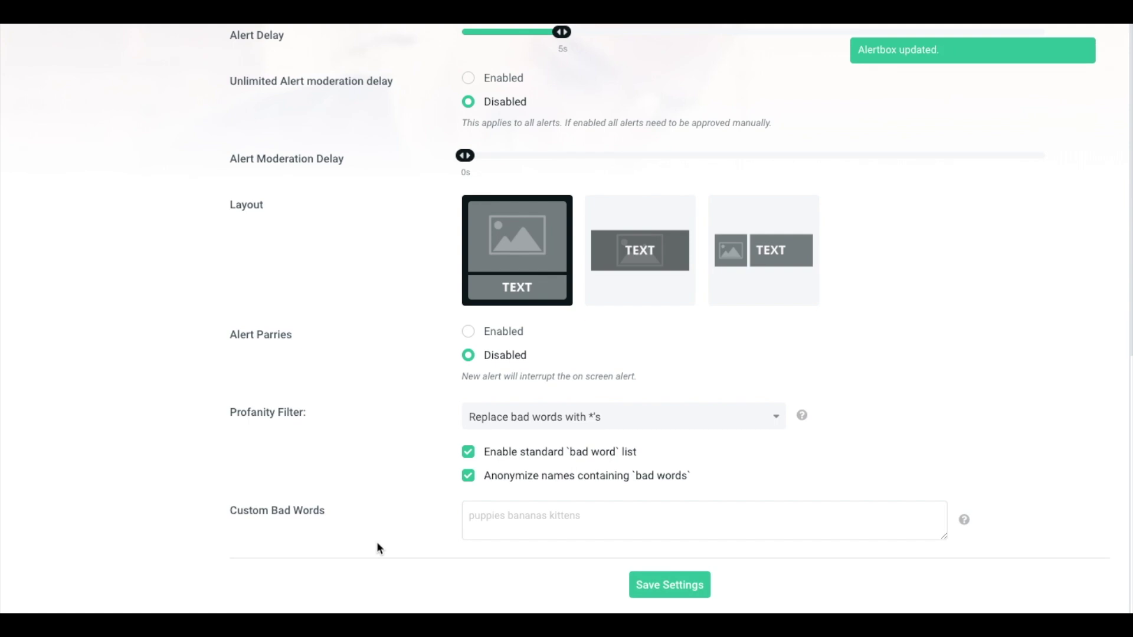
# Open the Follows tab and copy the Alert Box widget URL.
pyautogui.scroll(6, 366, 531)
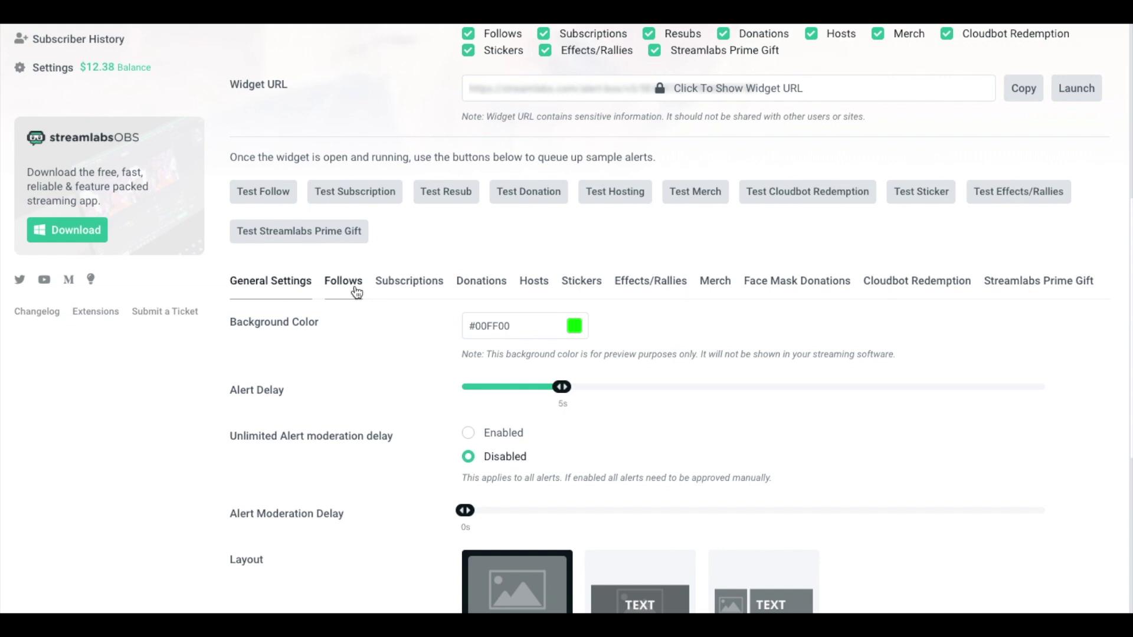
pyautogui.click(343, 281)
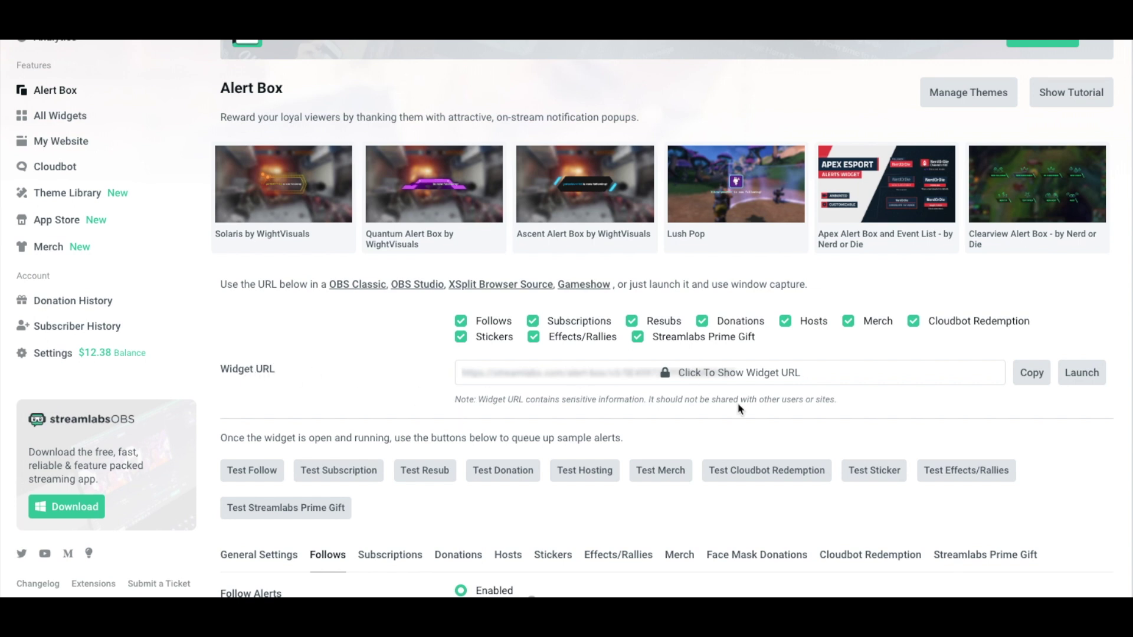
pyautogui.click(1033, 375)
pyautogui.click(1033, 373)
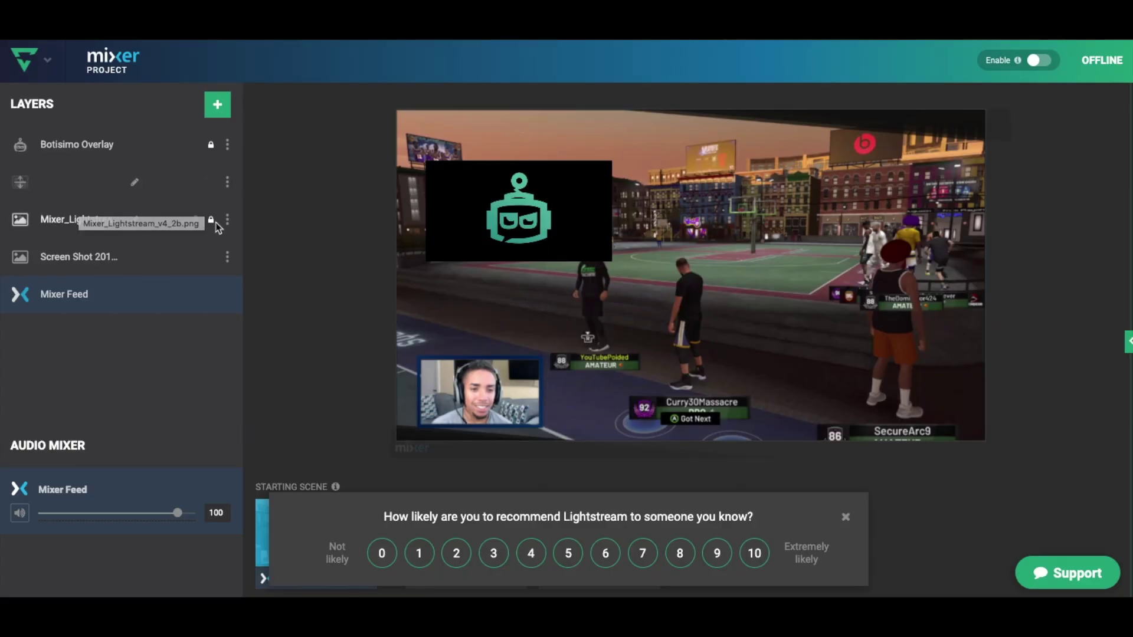
# Add a Streamlabs 3rd-party integration layer to the Mixer project using the pasted widget URL.
pyautogui.click(223, 106)
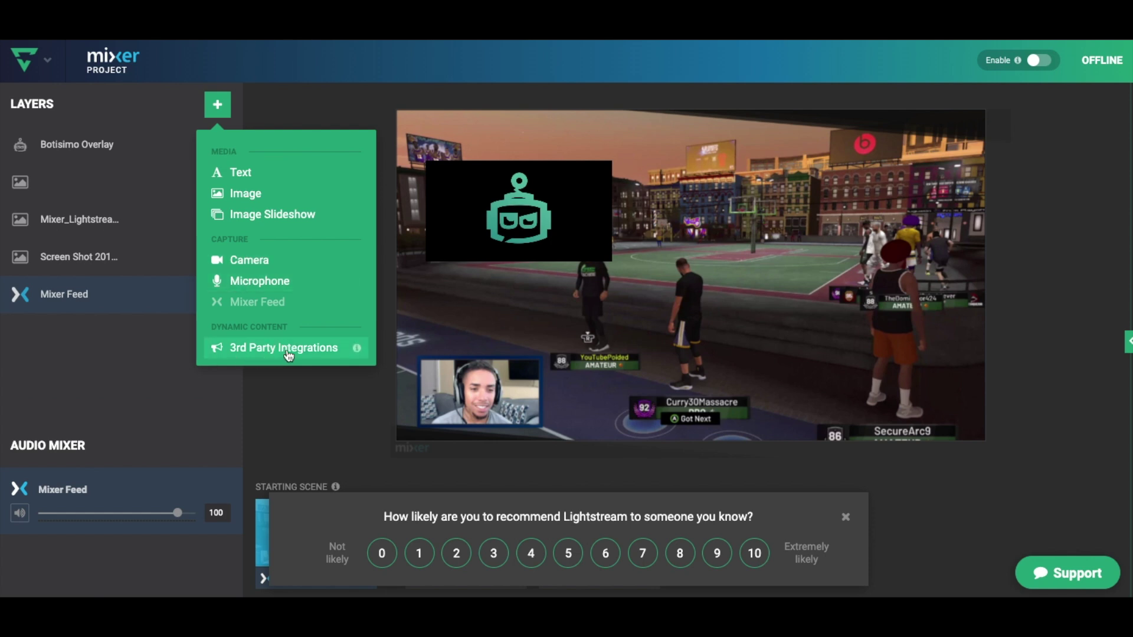
pyautogui.click(305, 348)
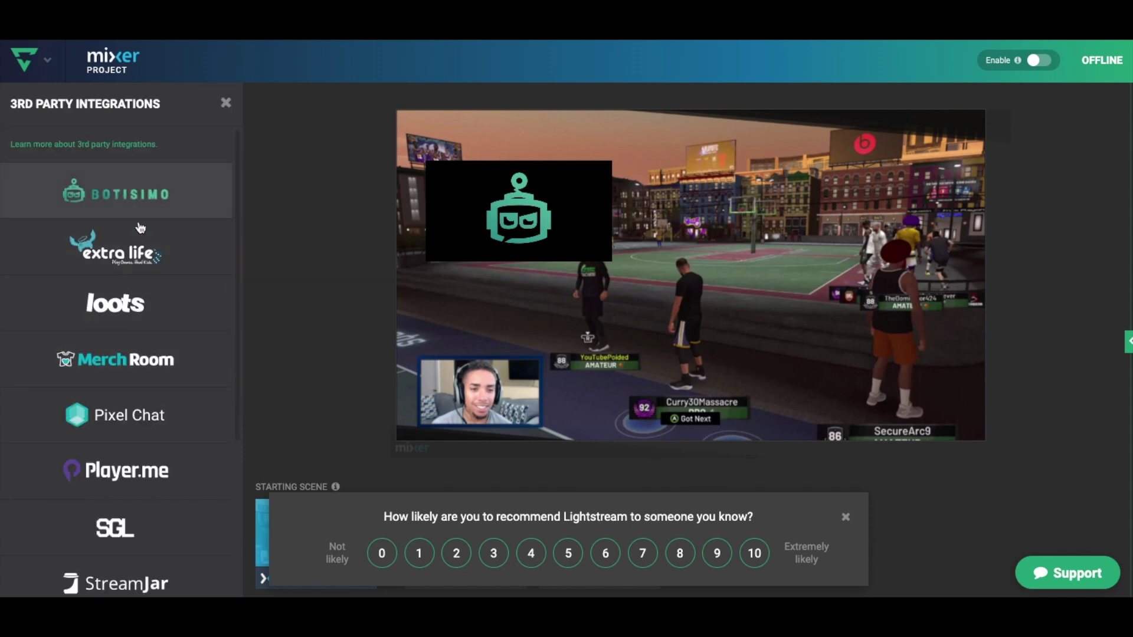
pyautogui.scroll(-4, 150, 354)
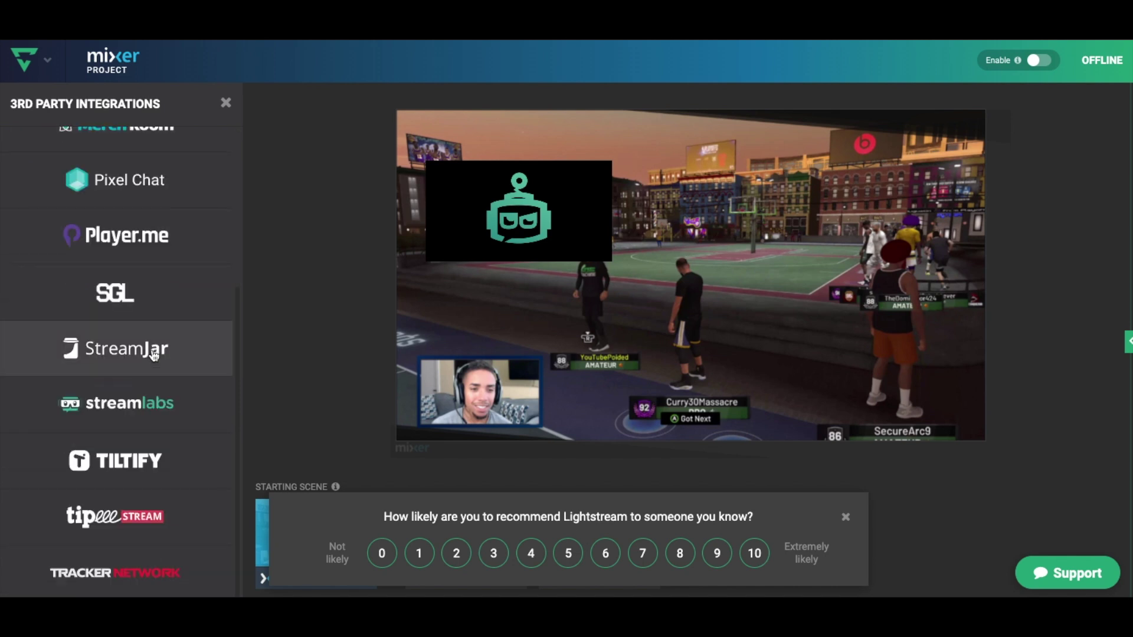
pyautogui.click(162, 402)
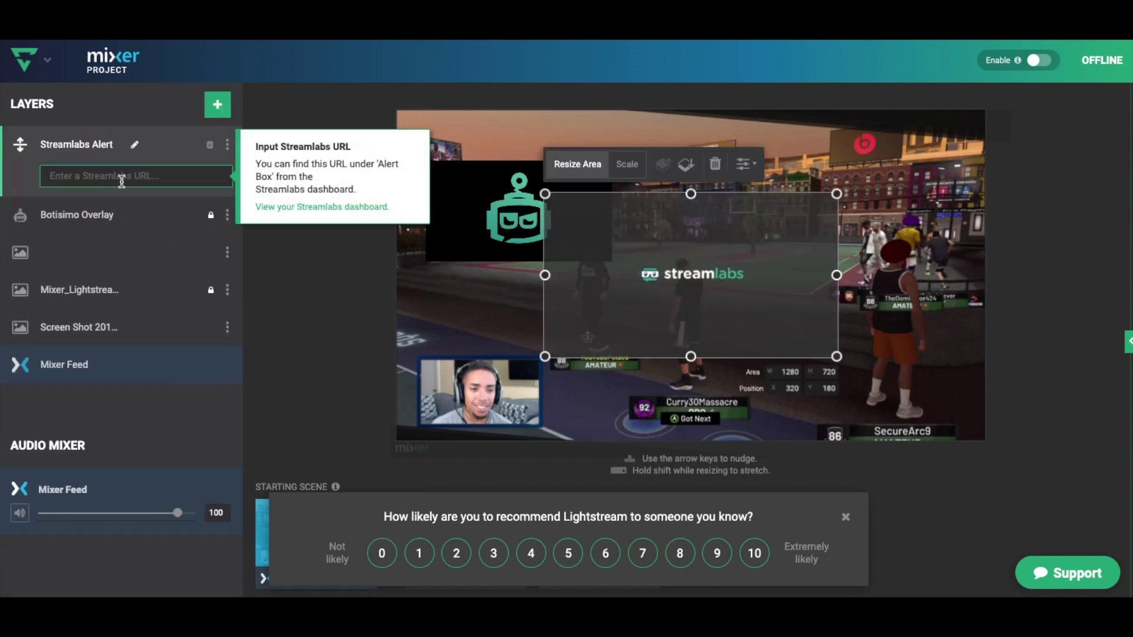
pyautogui.press('Return')
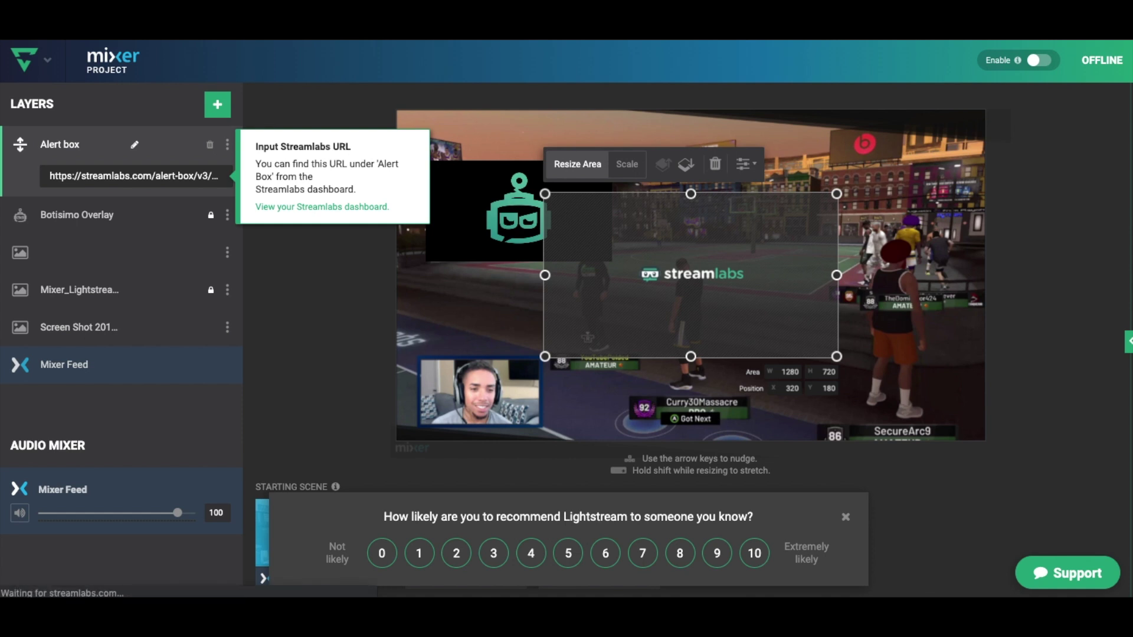
# Select the Alert box layer and move it down-right on the scene.
pyautogui.click(308, 303)
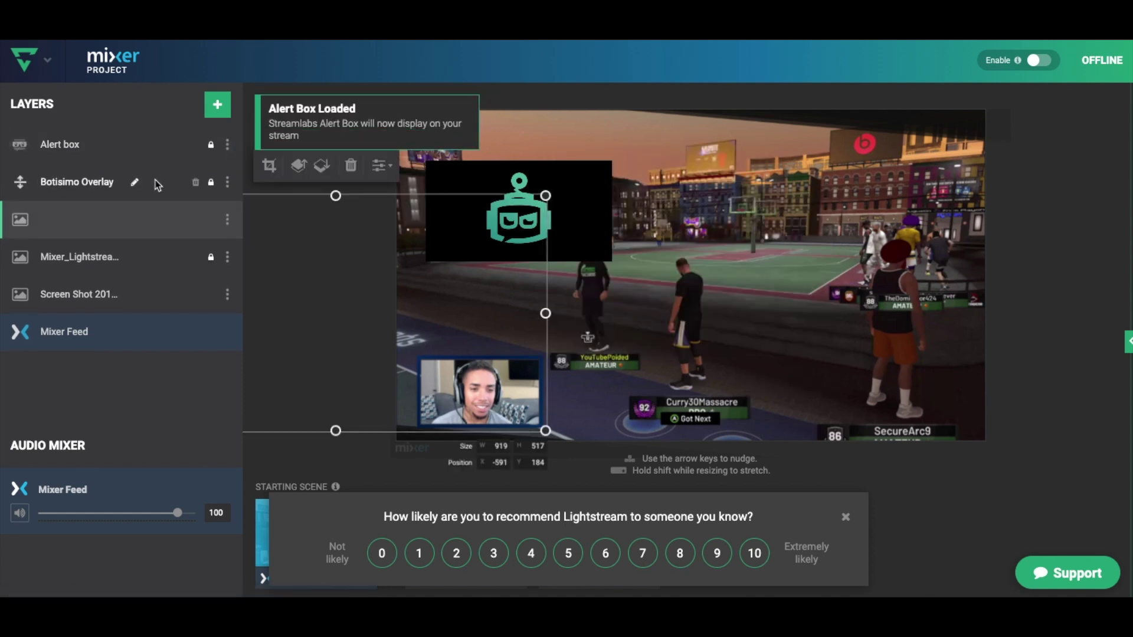
pyautogui.click(116, 146)
pyautogui.moveTo(623, 242); pyautogui.dragTo(735, 198)
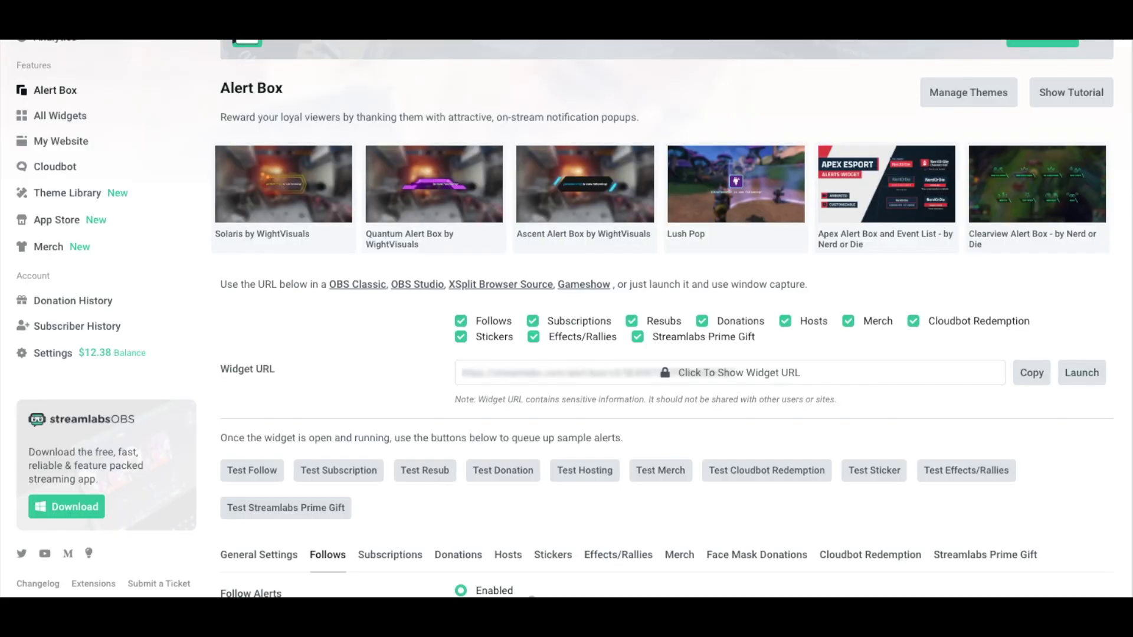
# Fire a test follow alert, then shrink the Alert box area from its corner and move it lower.
pyautogui.click(260, 470)
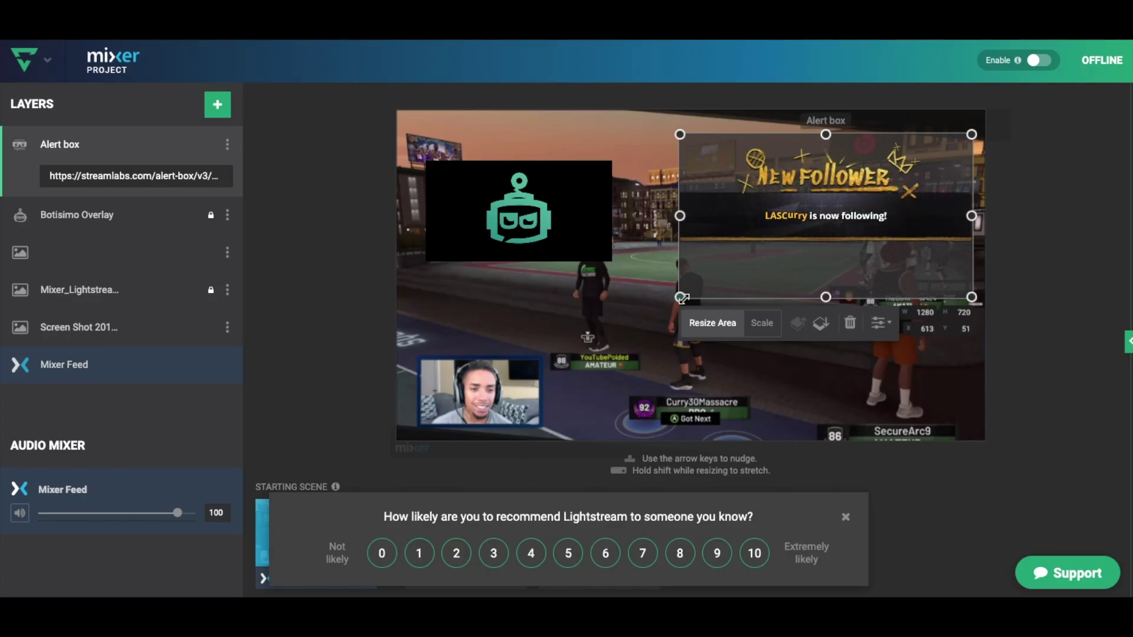
pyautogui.moveTo(682, 298); pyautogui.dragTo(781, 254)
pyautogui.moveTo(875, 229); pyautogui.dragTo(810, 250)
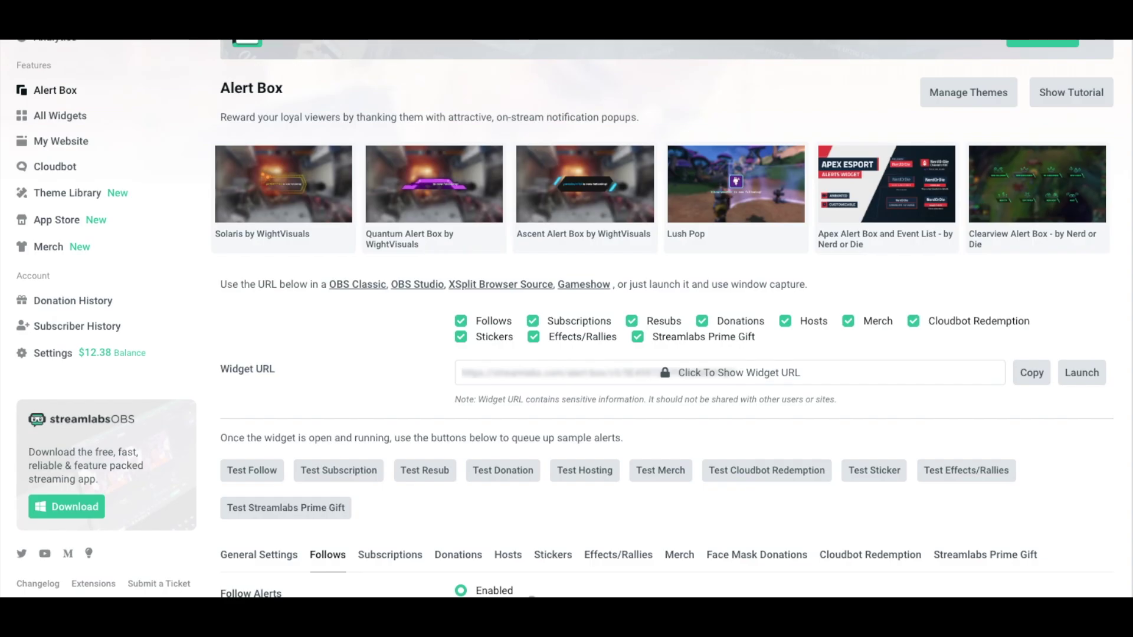
pyautogui.scroll(-5, 837, 432)
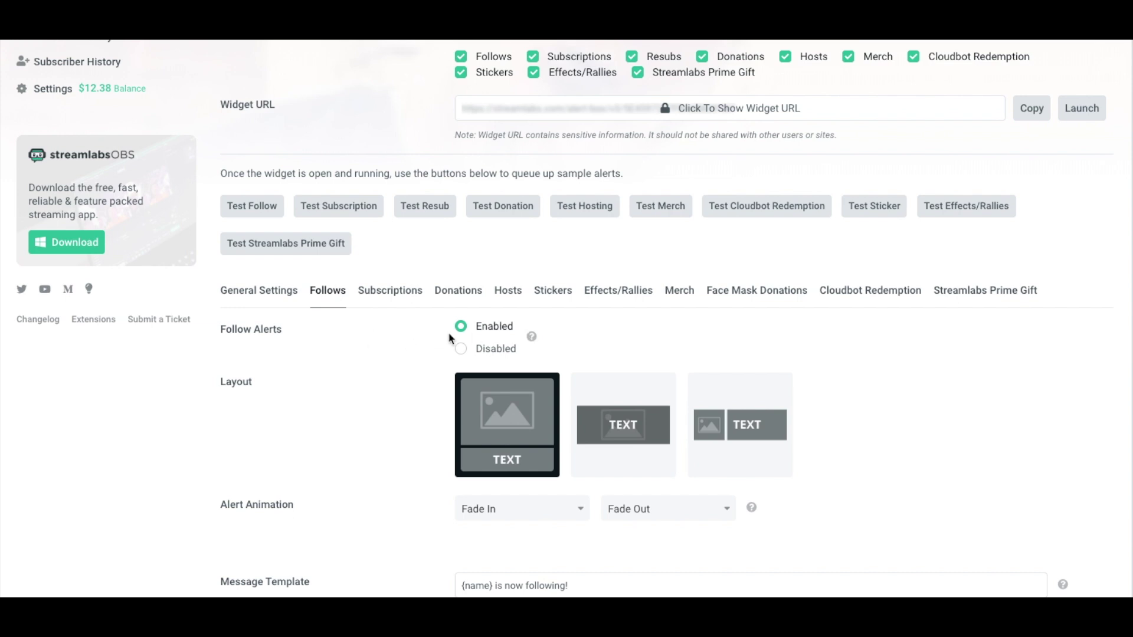
pyautogui.scroll(-1, 503, 395)
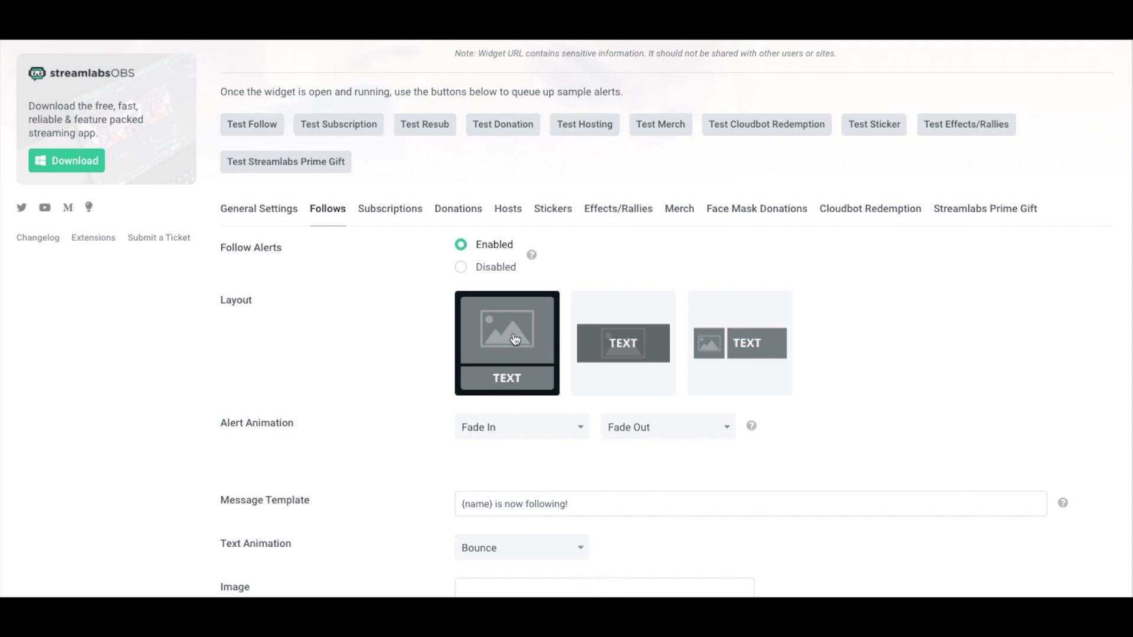
pyautogui.scroll(-2, 534, 393)
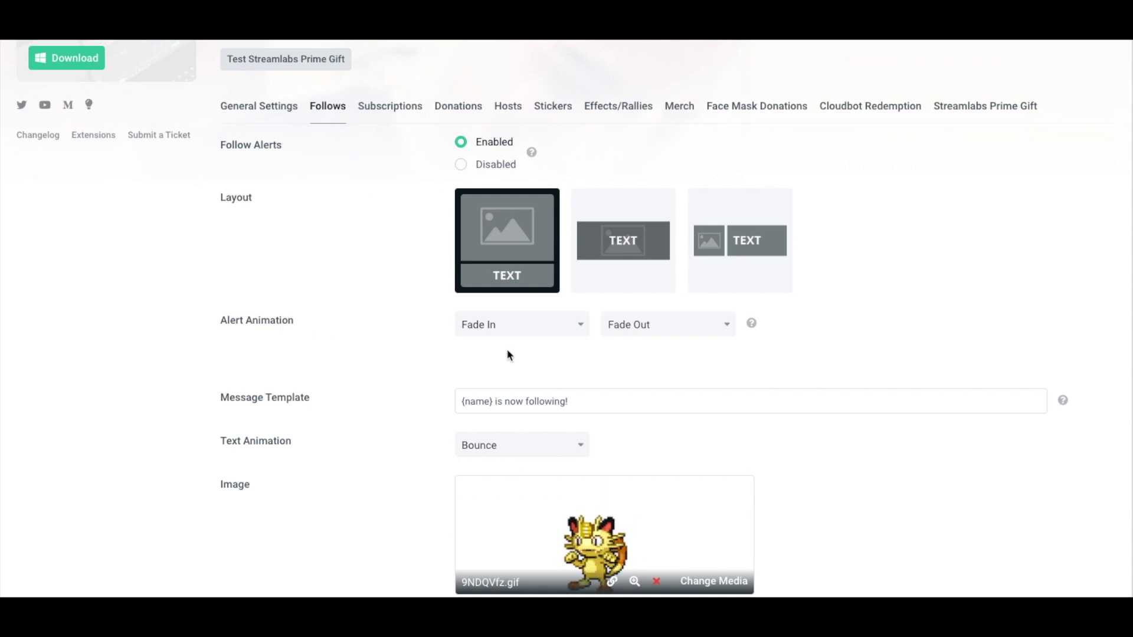
pyautogui.click(489, 336)
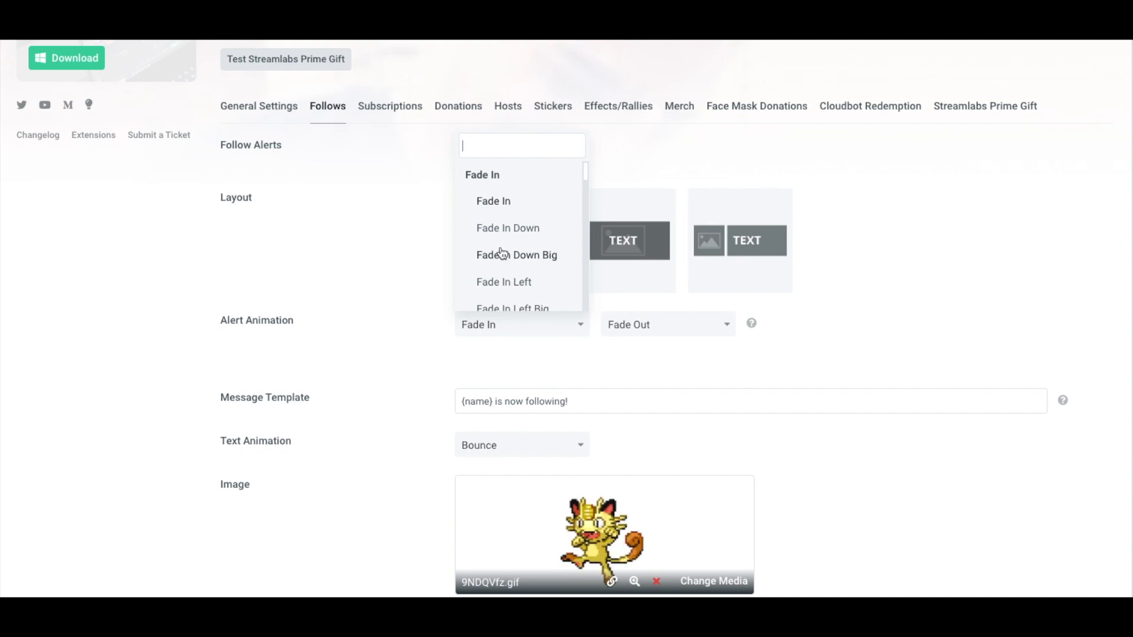
pyautogui.scroll(-7, 767, 360)
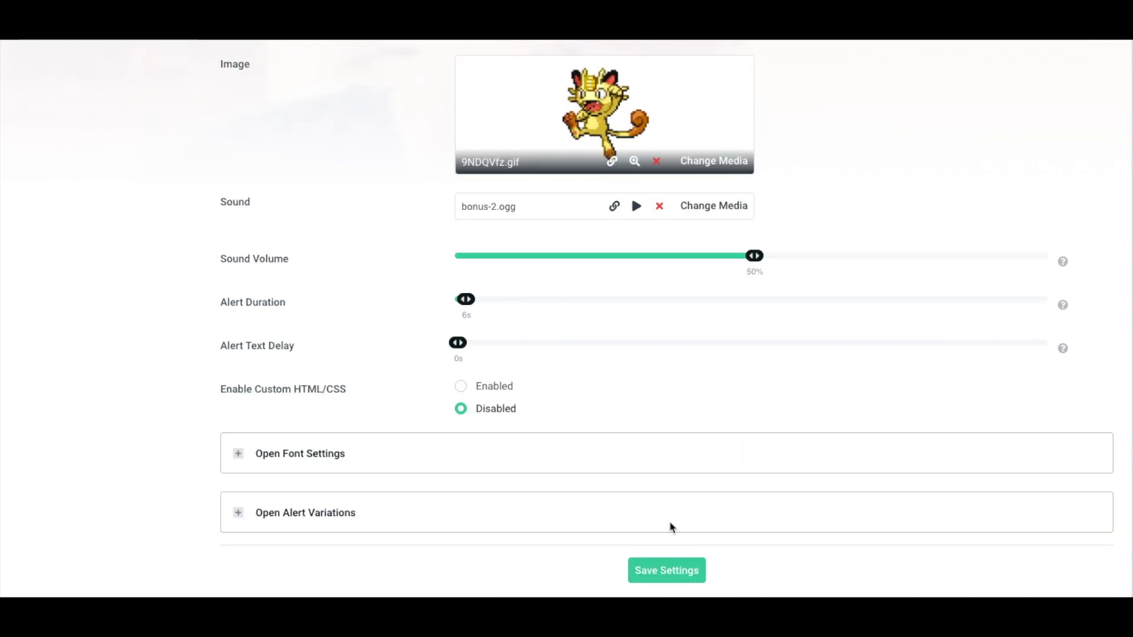
pyautogui.click(665, 569)
pyautogui.scroll(15, 653, 531)
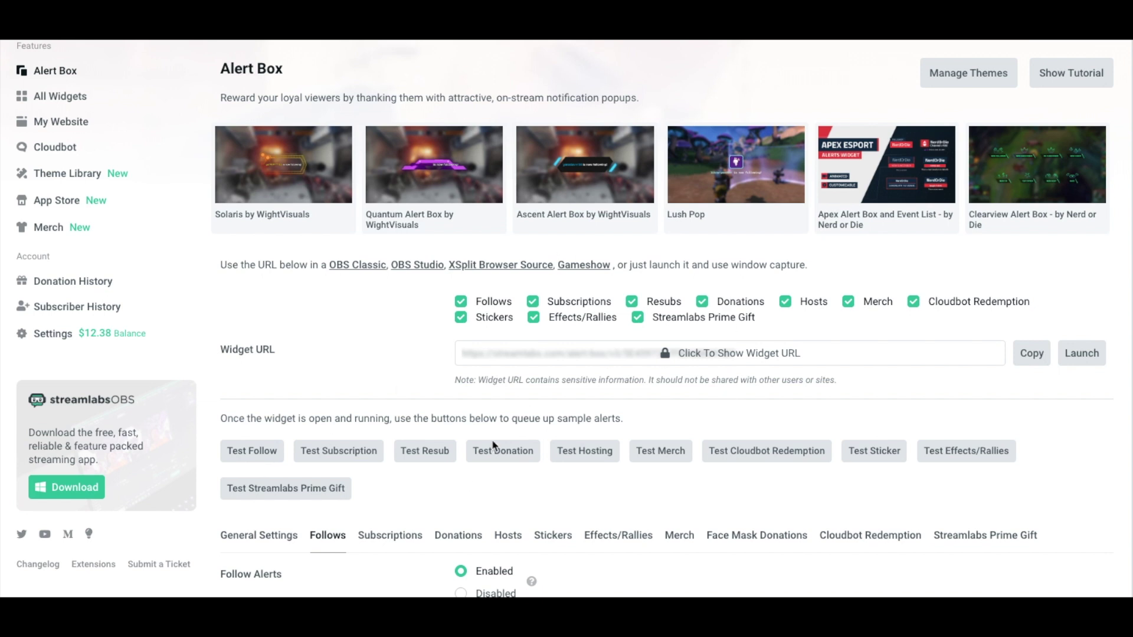
pyautogui.scroll(-7, 470, 478)
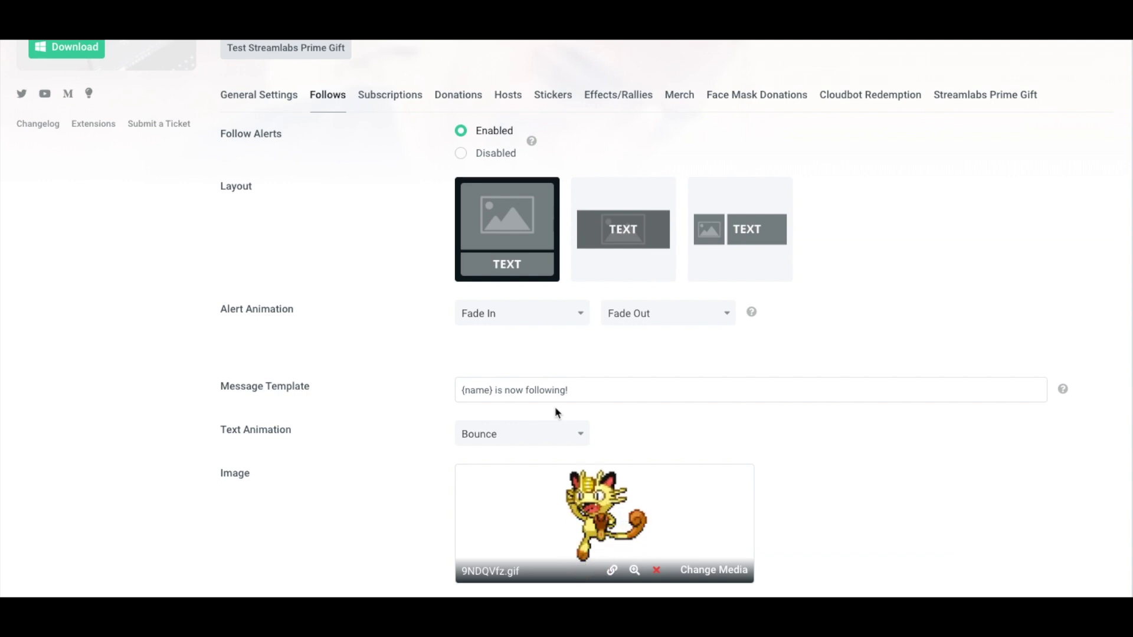
pyautogui.scroll(-1, 298, 454)
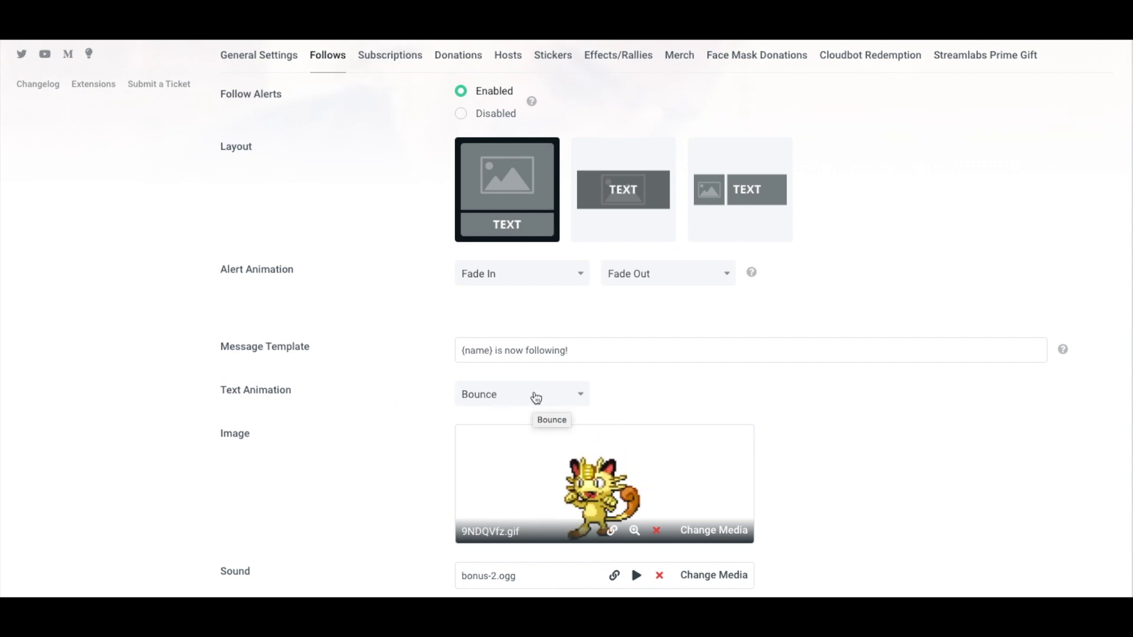
# Leave Bounce as the text animation and open the Media Gallery for the follow alert image.
pyautogui.click(537, 397)
pyautogui.scroll(-2, 534, 475)
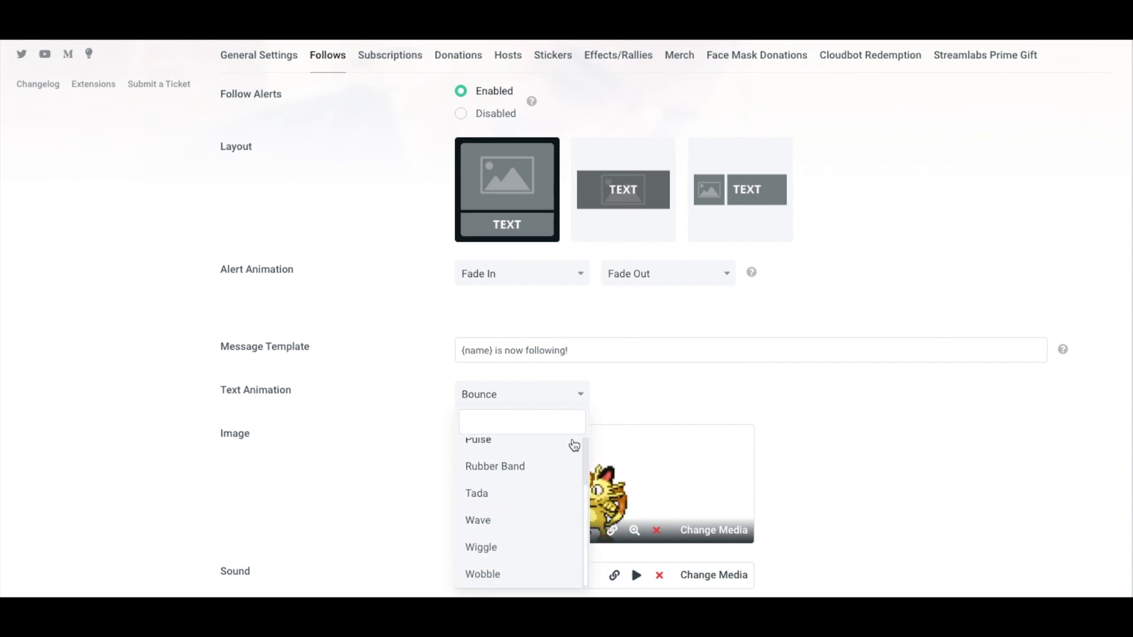
pyautogui.click(631, 410)
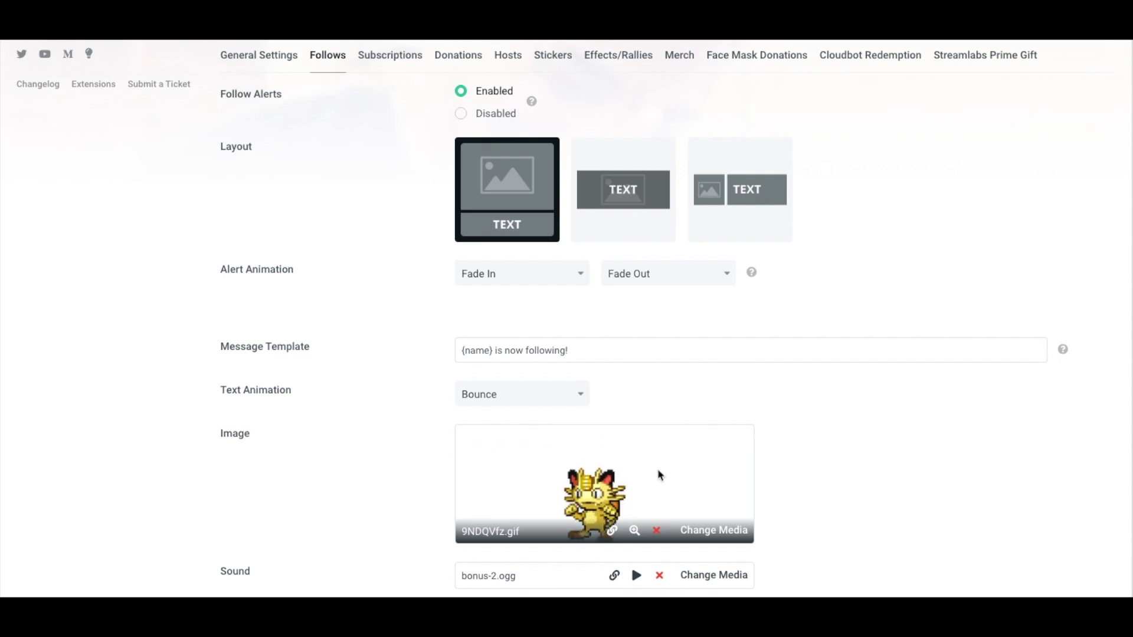
pyautogui.scroll(-5, 657, 470)
pyautogui.scroll(3, 352, 372)
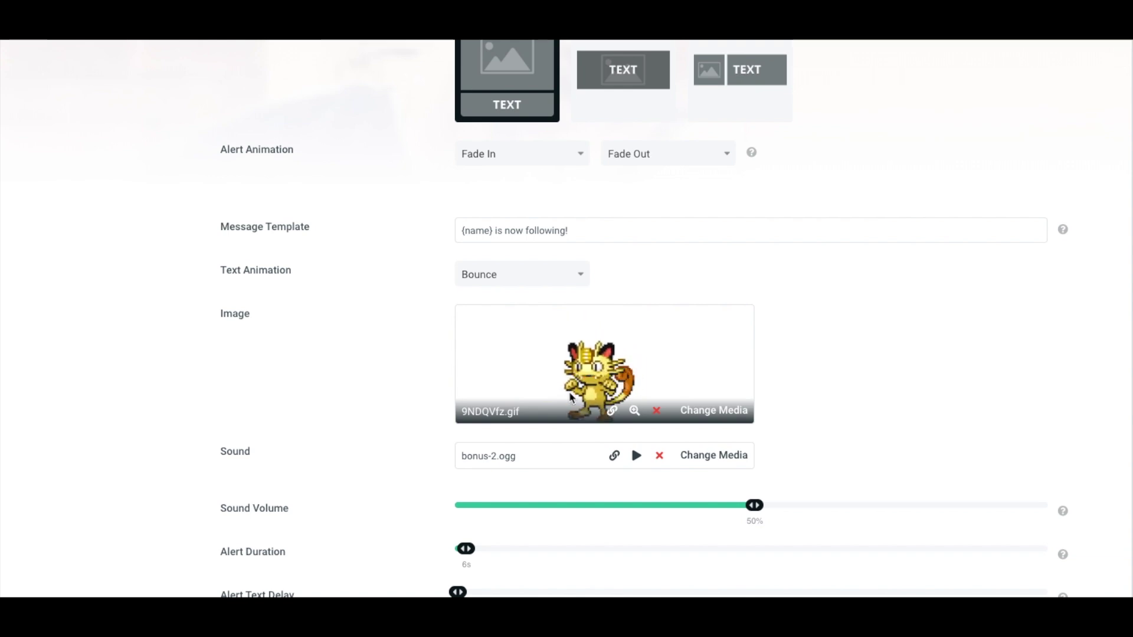
pyautogui.click(726, 415)
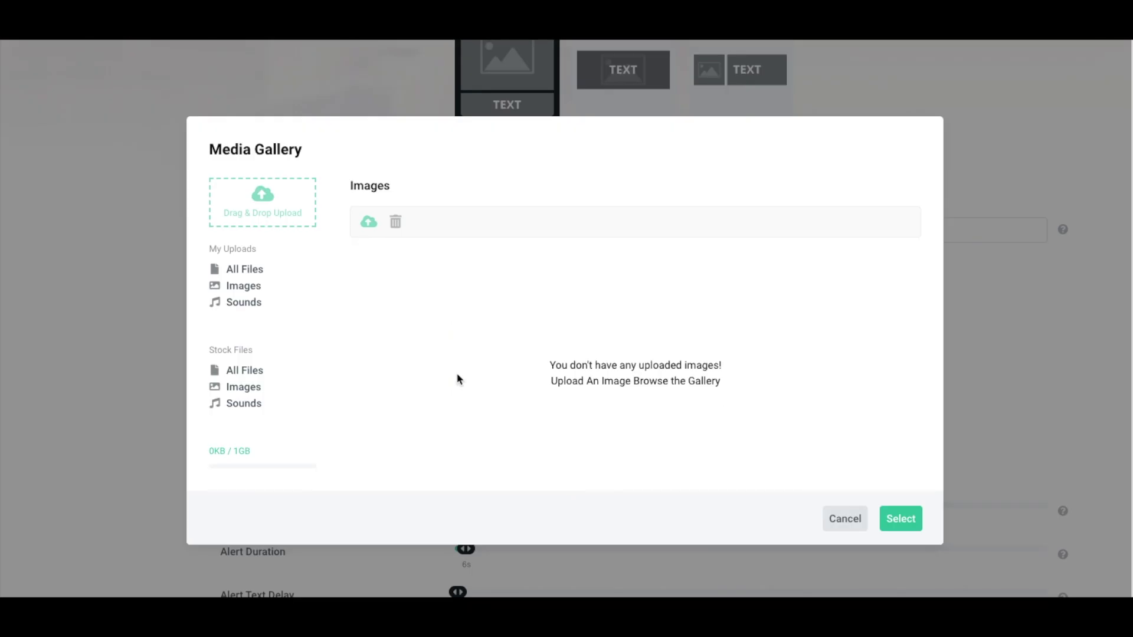
# Set the follow alert image to the stock dancing SpongeBob GIF FNQ5CFj.gif.
pyautogui.click(245, 388)
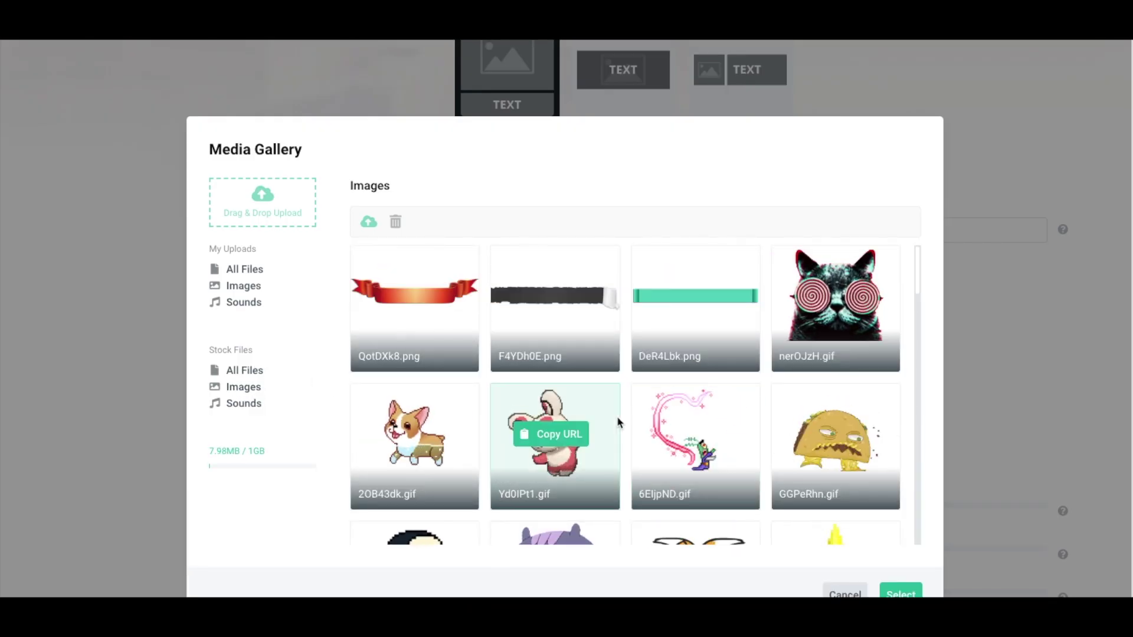
pyautogui.scroll(-5, 590, 433)
pyautogui.scroll(-7, 617, 415)
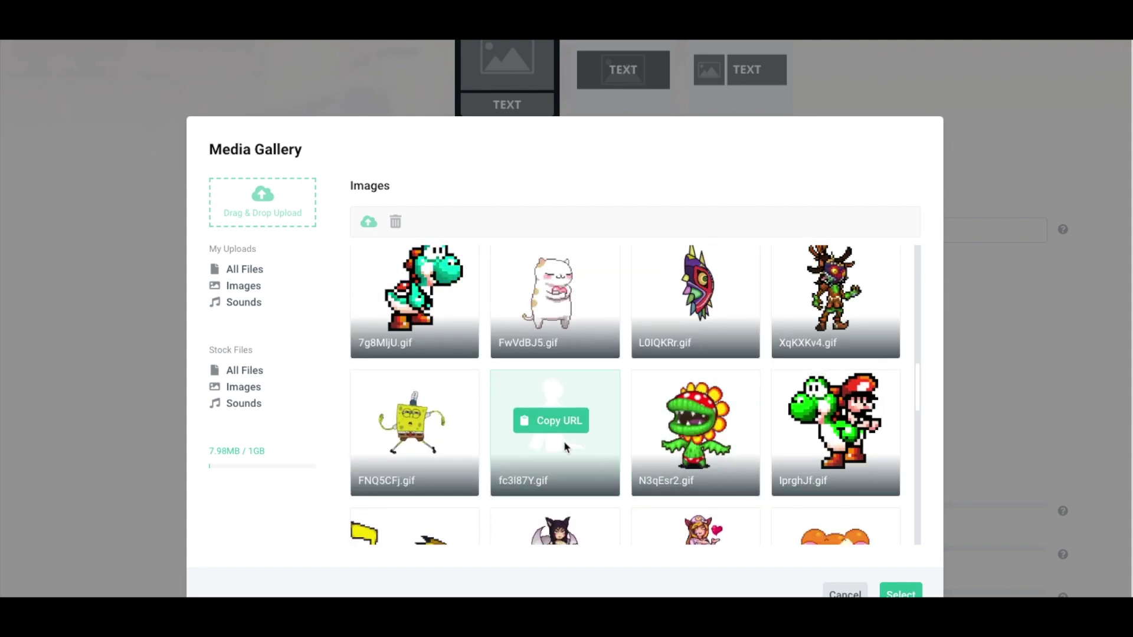
pyautogui.scroll(-1, 779, 461)
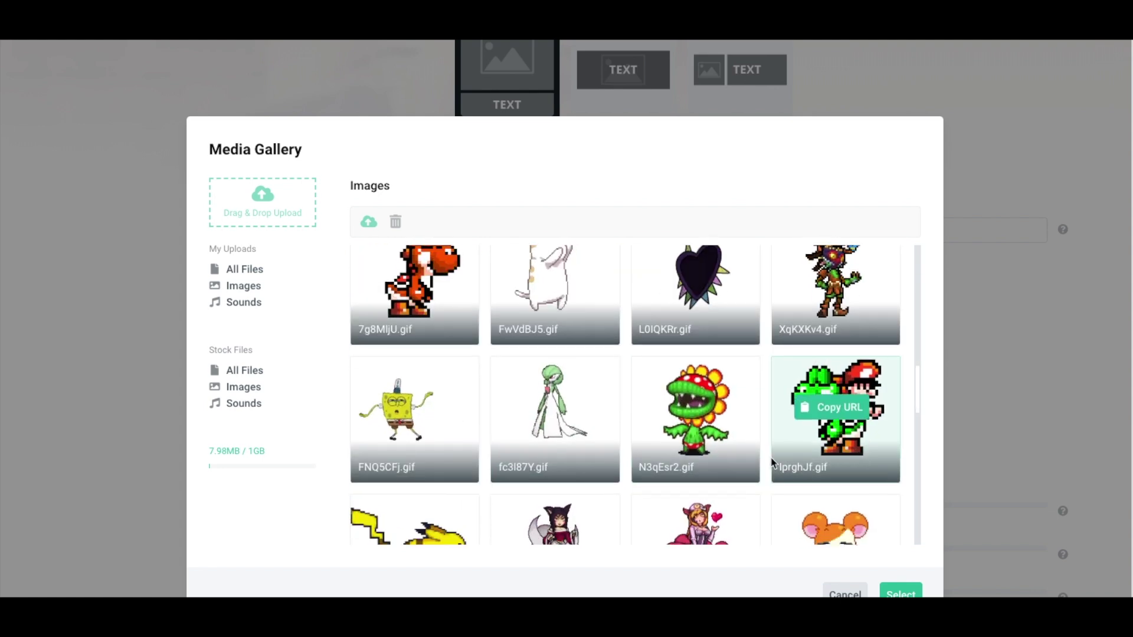
pyautogui.click(900, 594)
# Replace the follow alert sound with the stock Positive Win Game Sound.
pyautogui.scroll(-2, 649, 357)
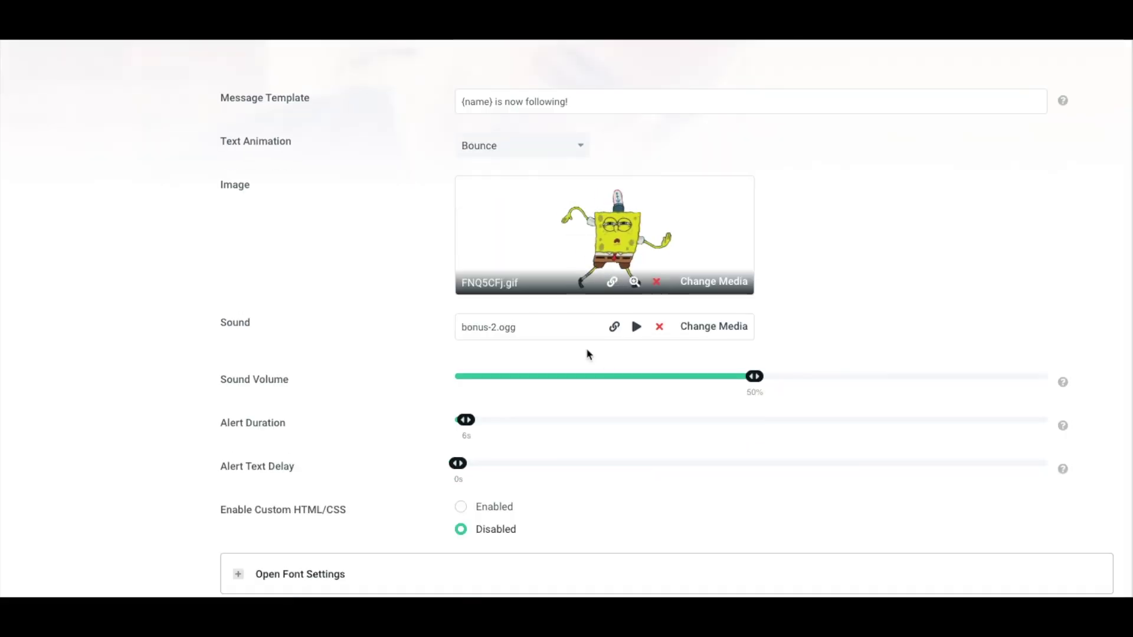
pyautogui.click(706, 333)
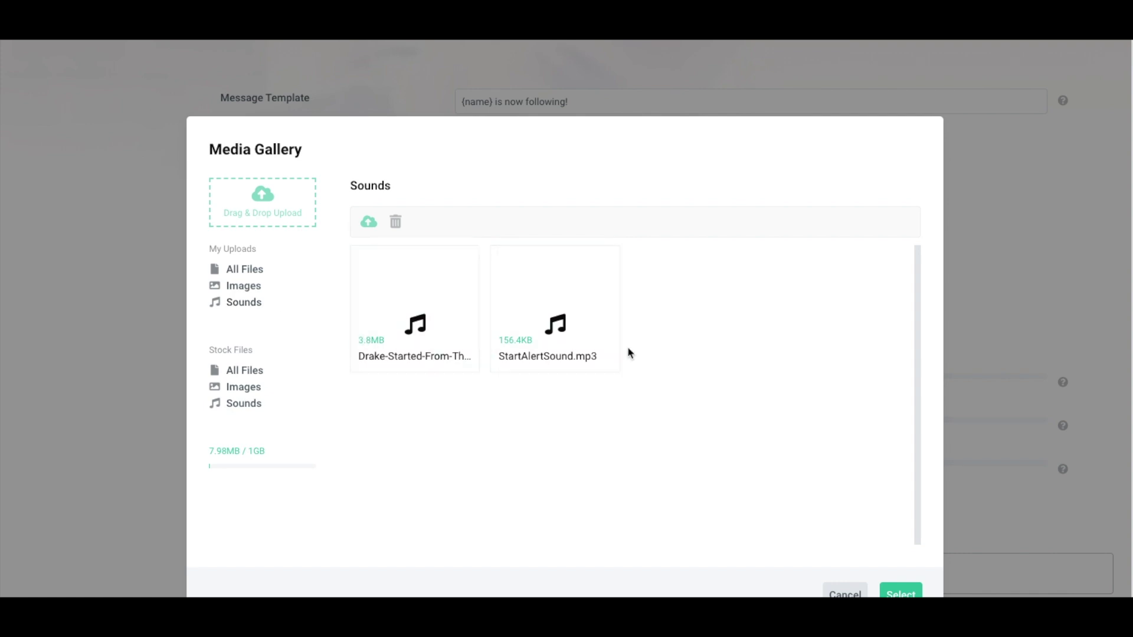
pyautogui.click(251, 409)
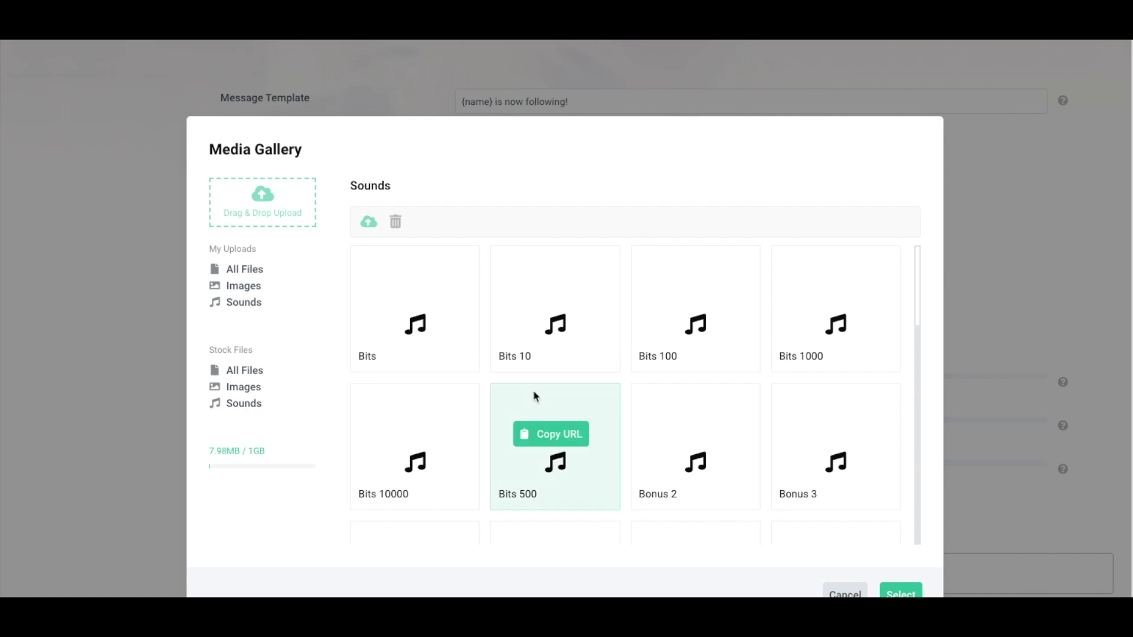
pyautogui.scroll(-3, 561, 405)
pyautogui.scroll(-5, 564, 407)
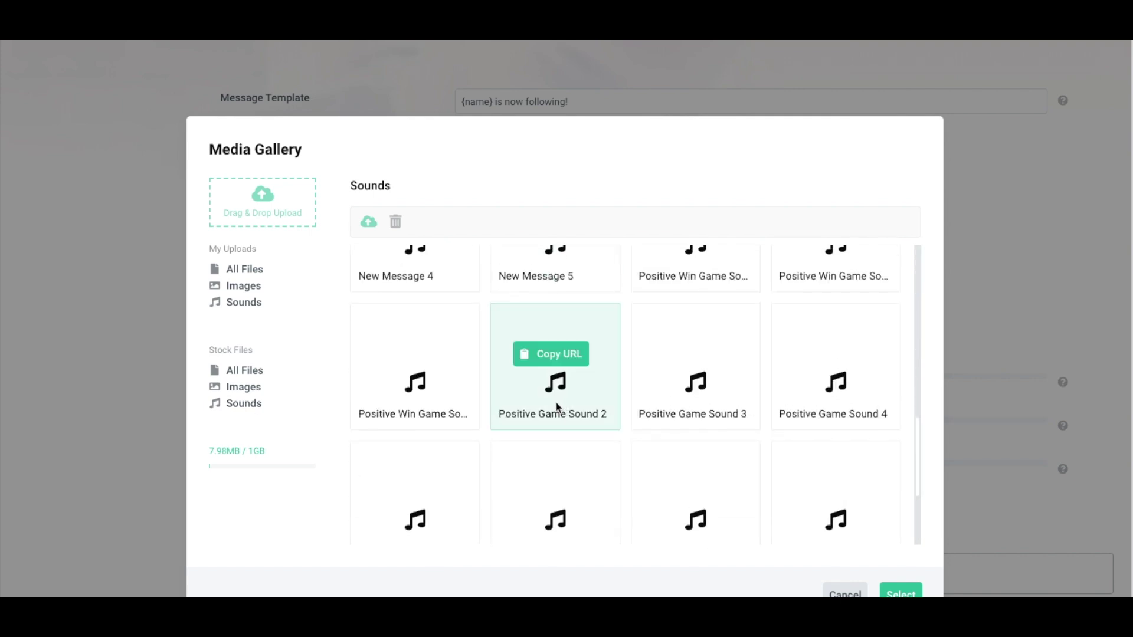
pyautogui.click(884, 594)
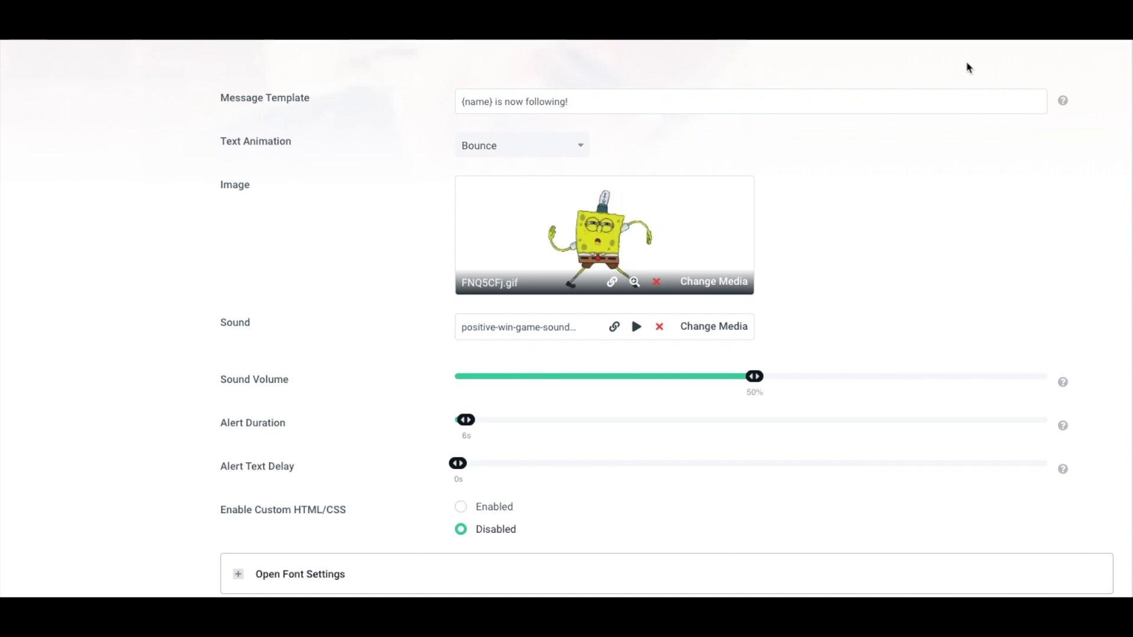
pyautogui.scroll(-2, 867, 281)
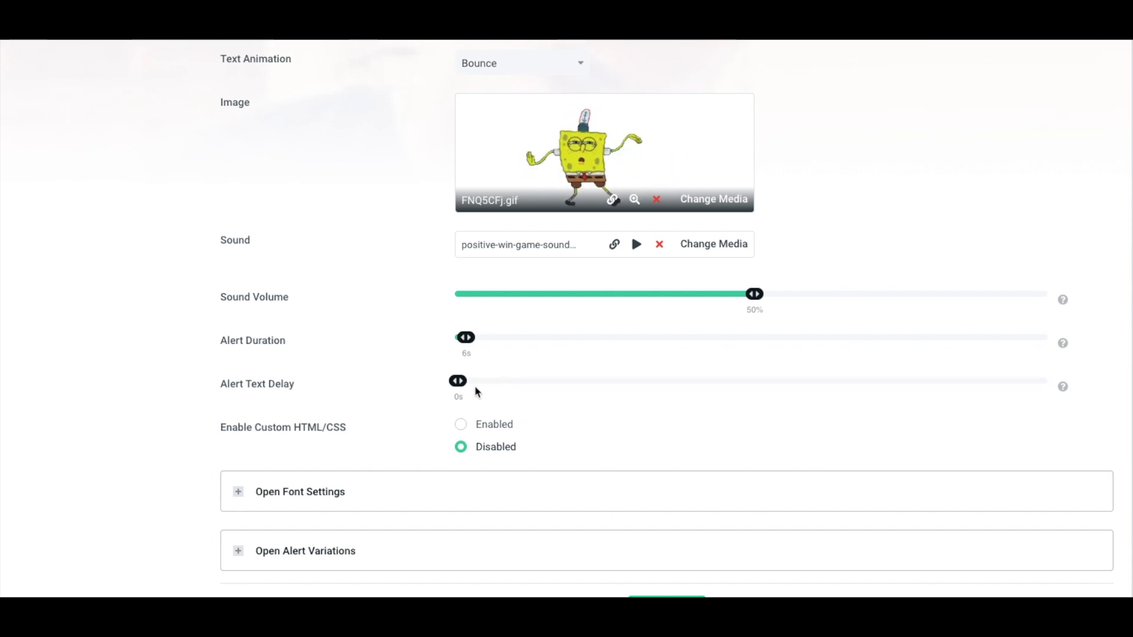
pyautogui.scroll(-1, 476, 388)
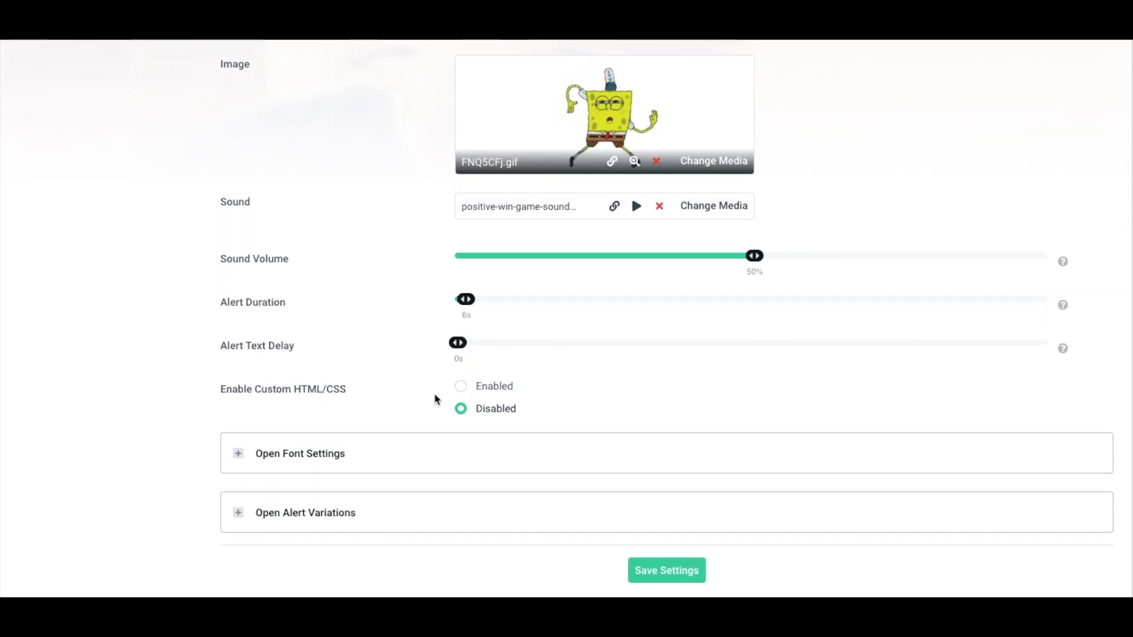
# Expand the follow alert font settings and browse the font list, keeping Open Sans.
pyautogui.click(239, 459)
pyautogui.scroll(-3, 422, 460)
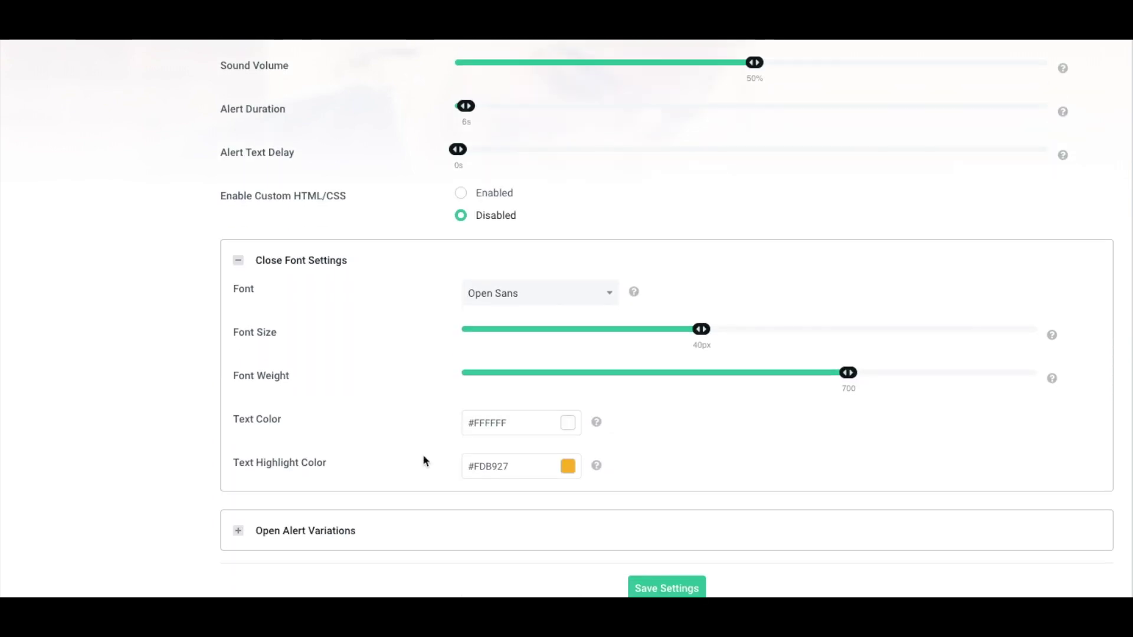
pyautogui.click(551, 305)
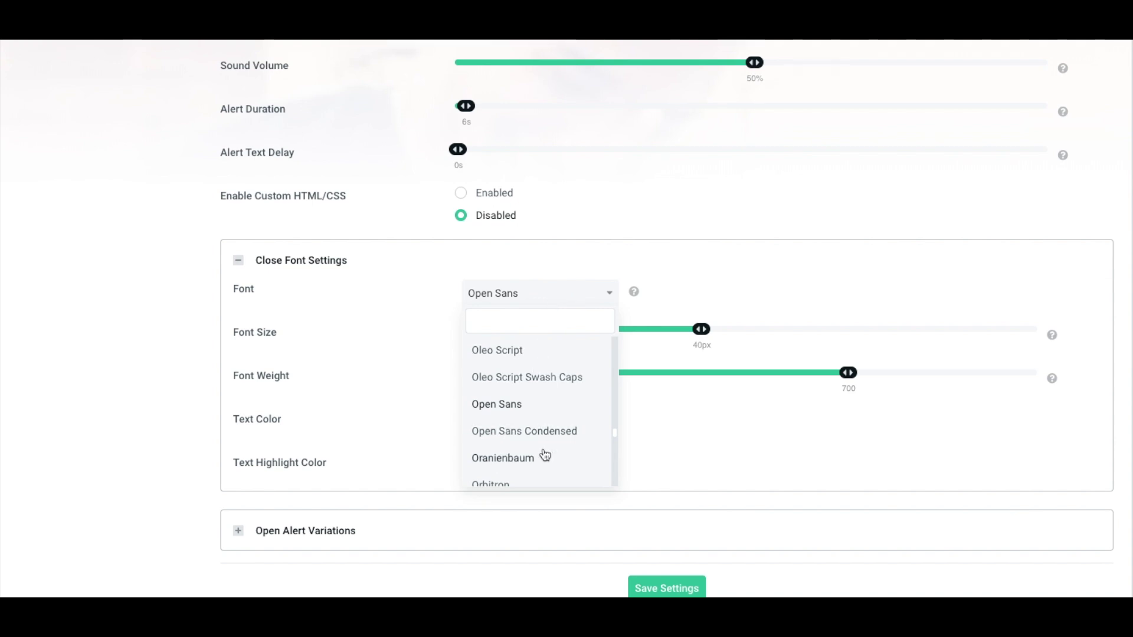
pyautogui.scroll(-4, 540, 452)
pyautogui.scroll(1, 535, 450)
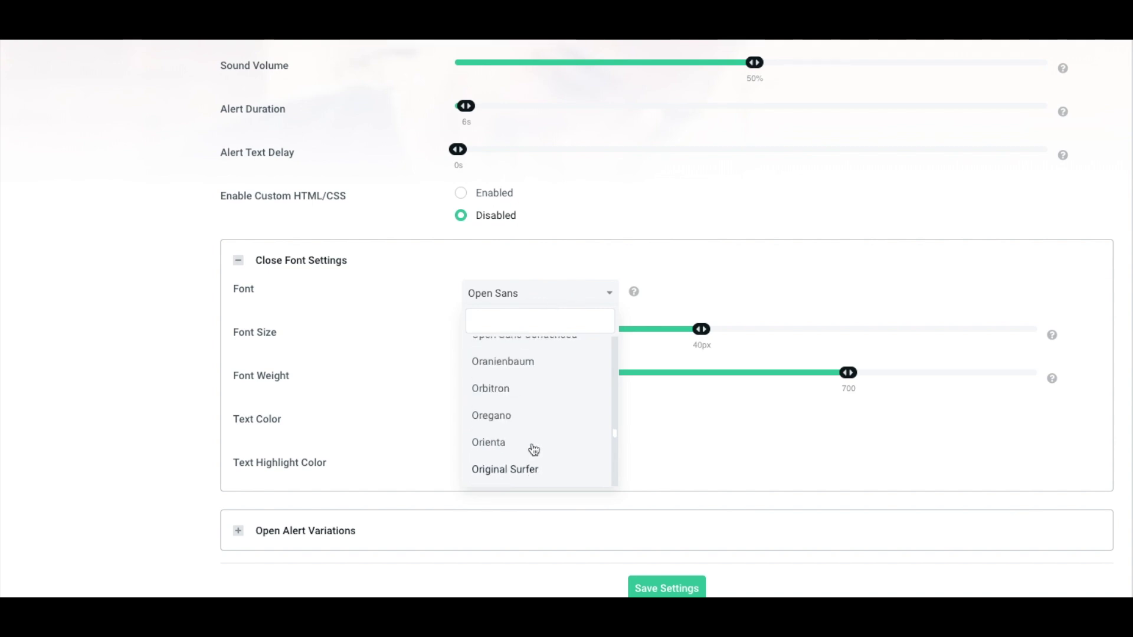
pyautogui.scroll(3, 534, 450)
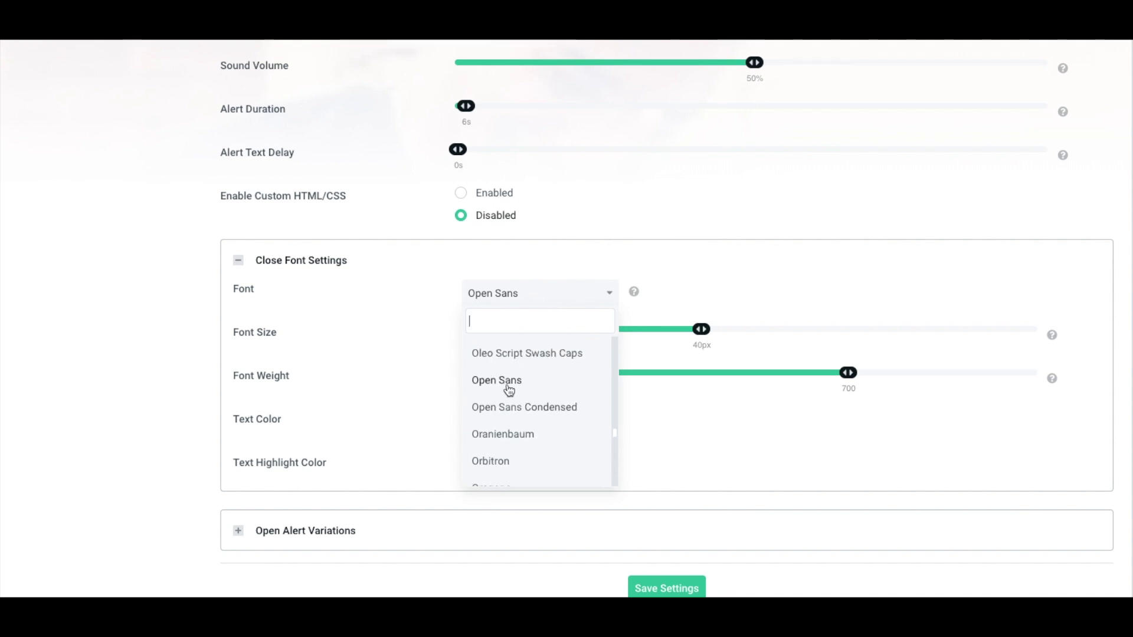
pyautogui.click(761, 286)
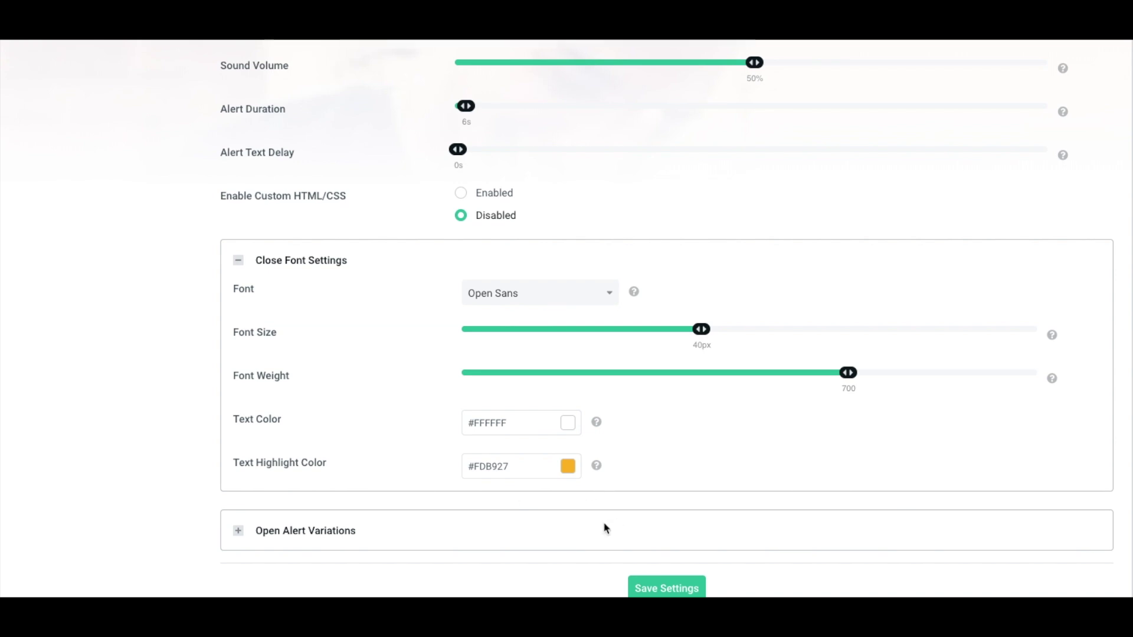
pyautogui.scroll(15, 394, 235)
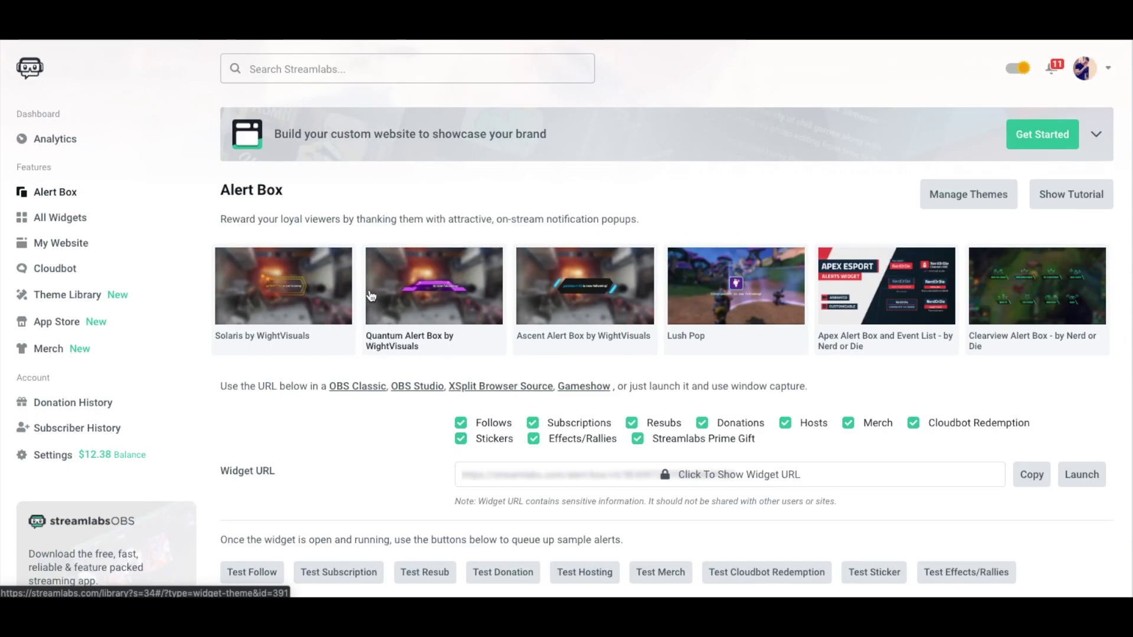
# Send a test follow alert to check the new image, sound and font on the overlay.
pyautogui.rightClick(265, 538)
pyautogui.click(264, 538)
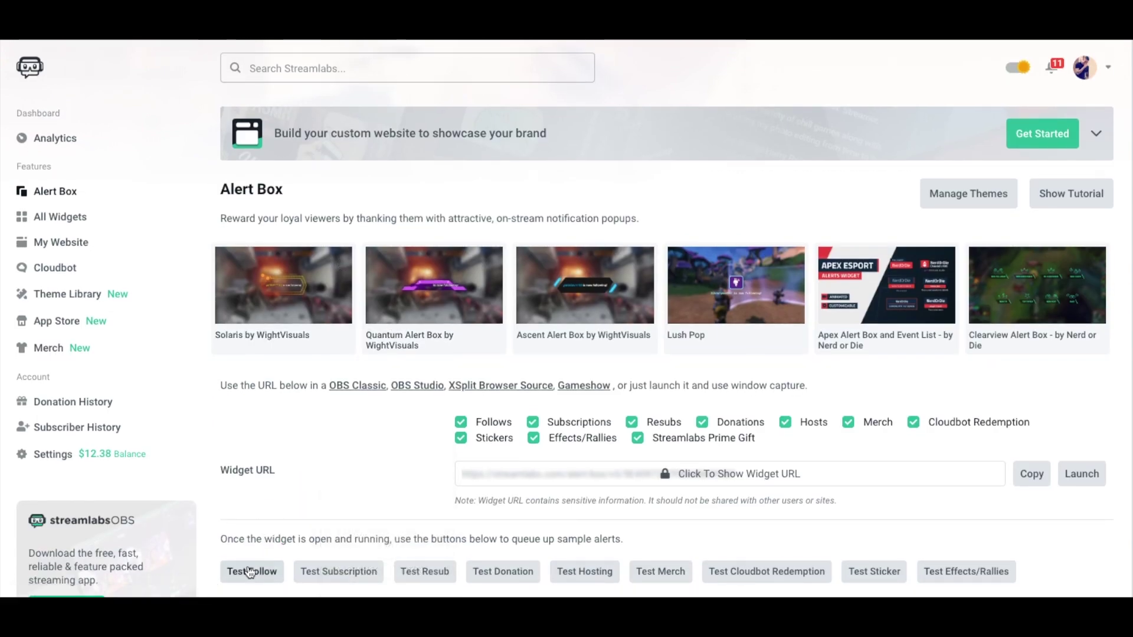
pyautogui.click(248, 571)
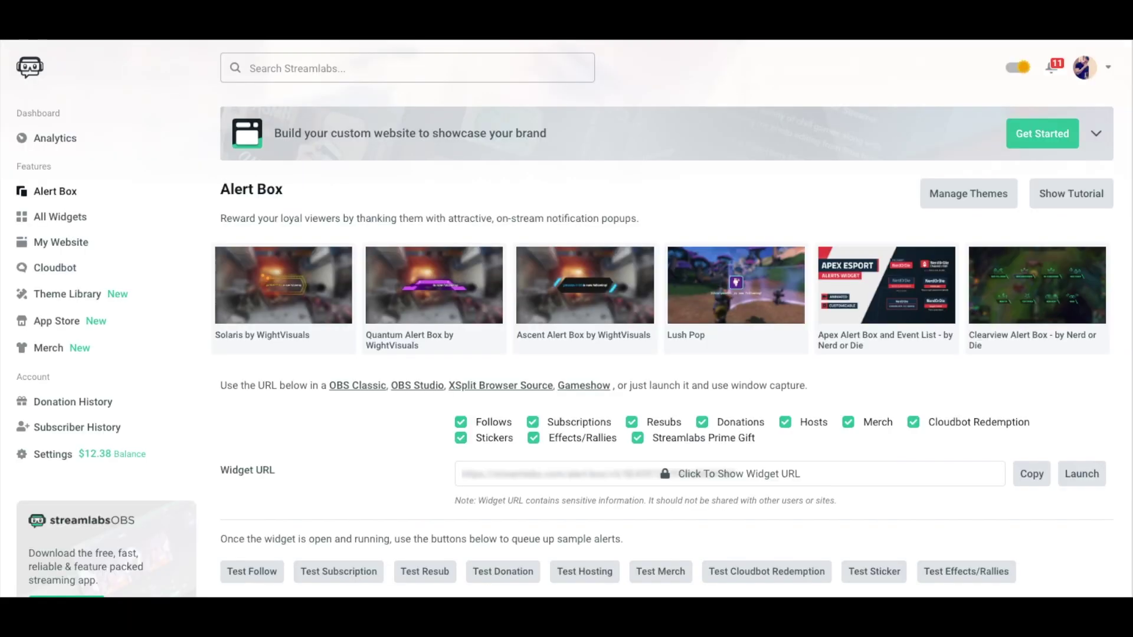
pyautogui.scroll(-15, 359, 244)
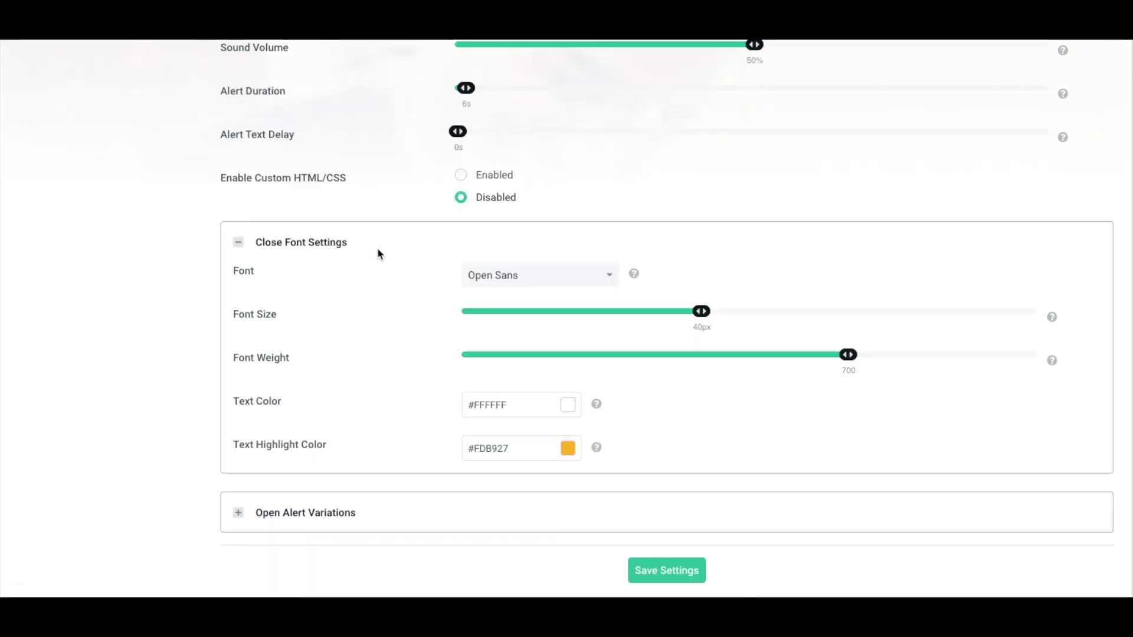
# Collapse Font Settings and save the Follows tab with its new image, sound and font.
pyautogui.click(238, 243)
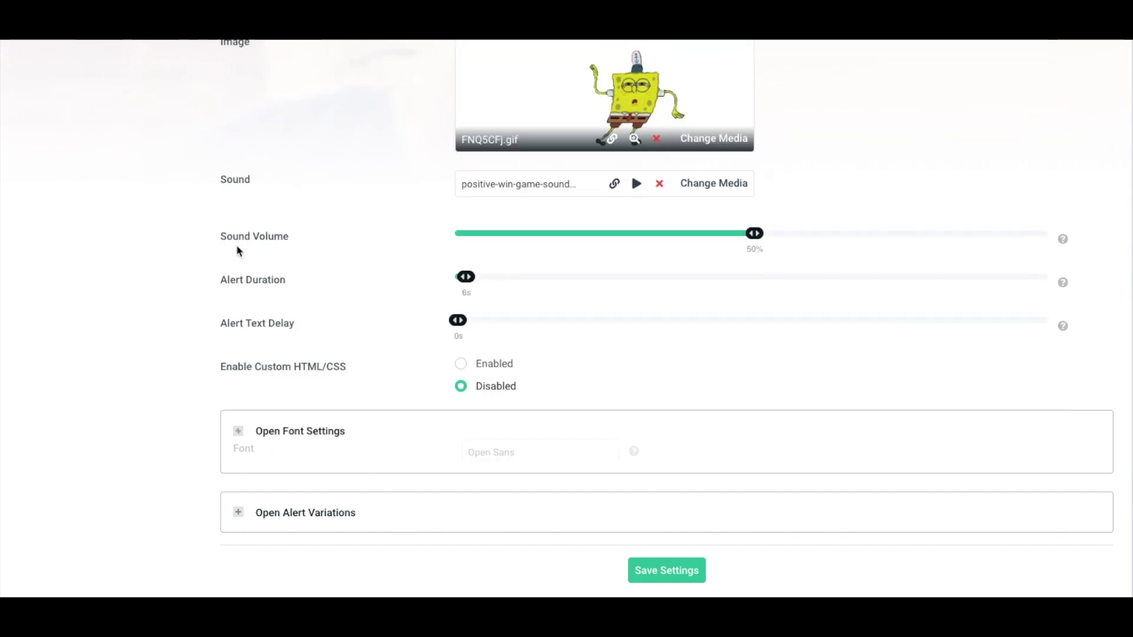
pyautogui.scroll(4, 471, 303)
pyautogui.scroll(-4, 471, 300)
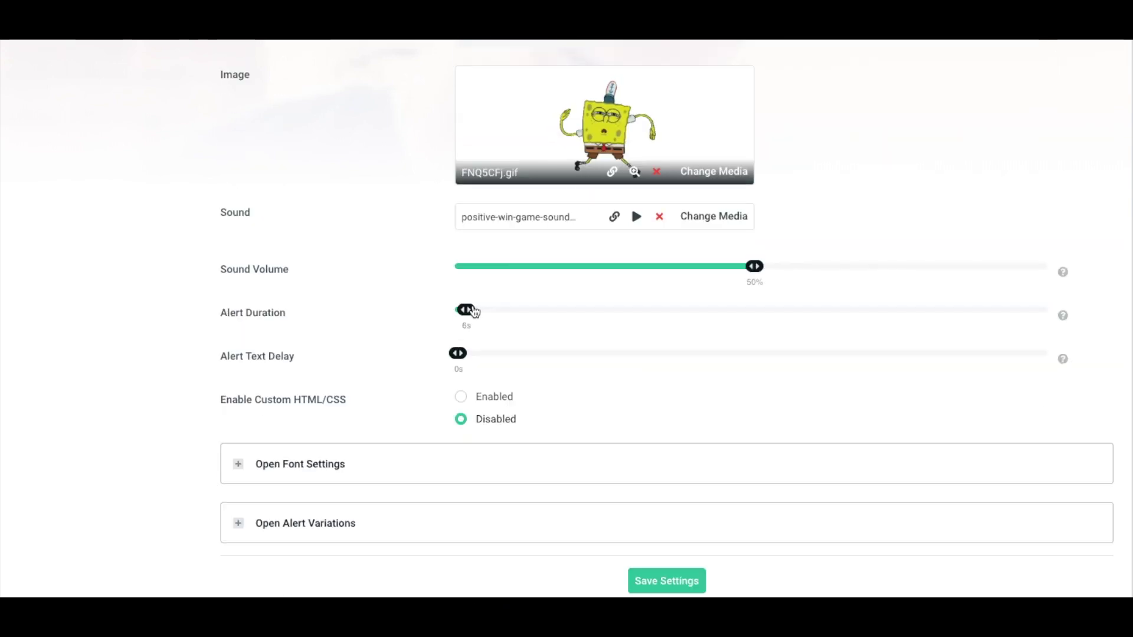
pyautogui.click(653, 568)
pyautogui.scroll(2, 652, 568)
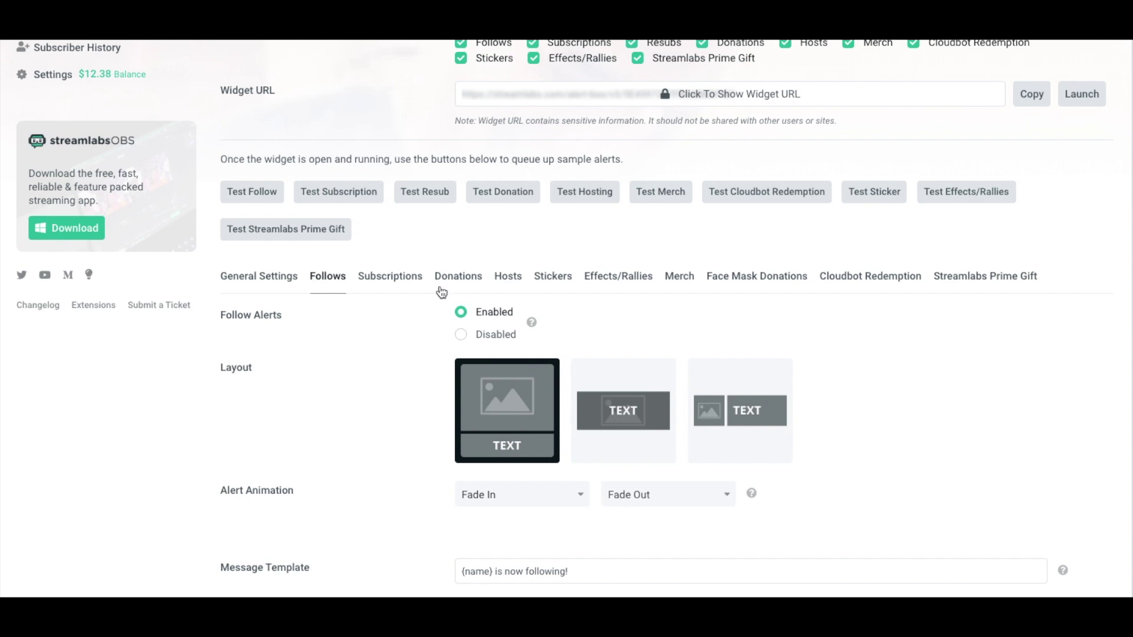
# Review the Donations alert settings: enabled, text-over-image layout, Fade In/Fade Out animation.
pyautogui.click(403, 279)
pyautogui.click(468, 280)
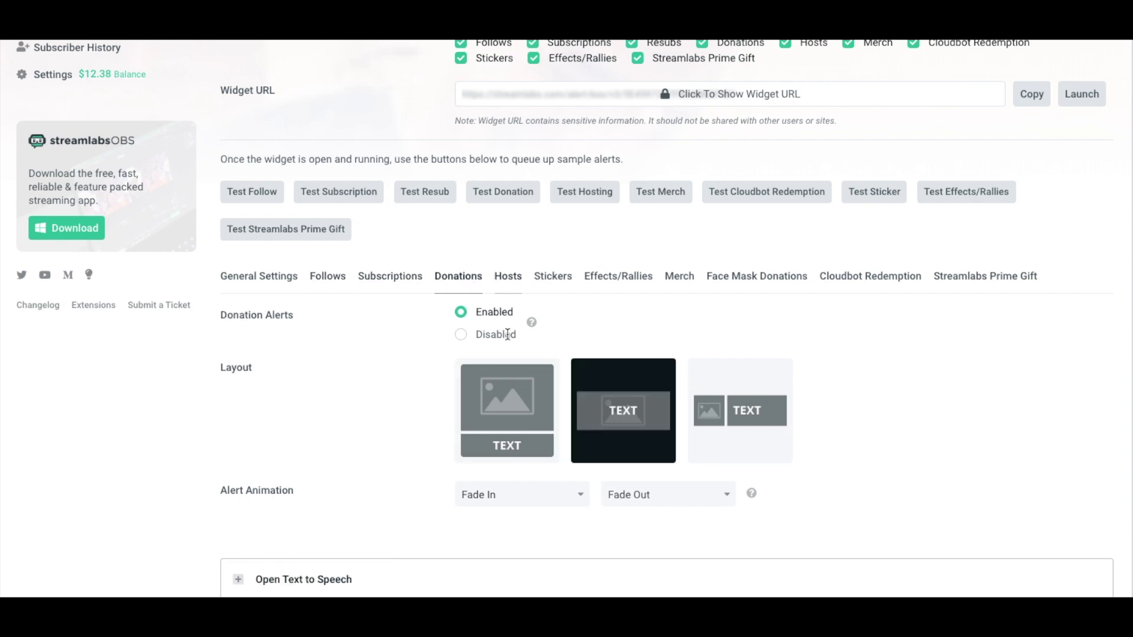
pyautogui.scroll(-5, 506, 339)
pyautogui.scroll(-4, 504, 344)
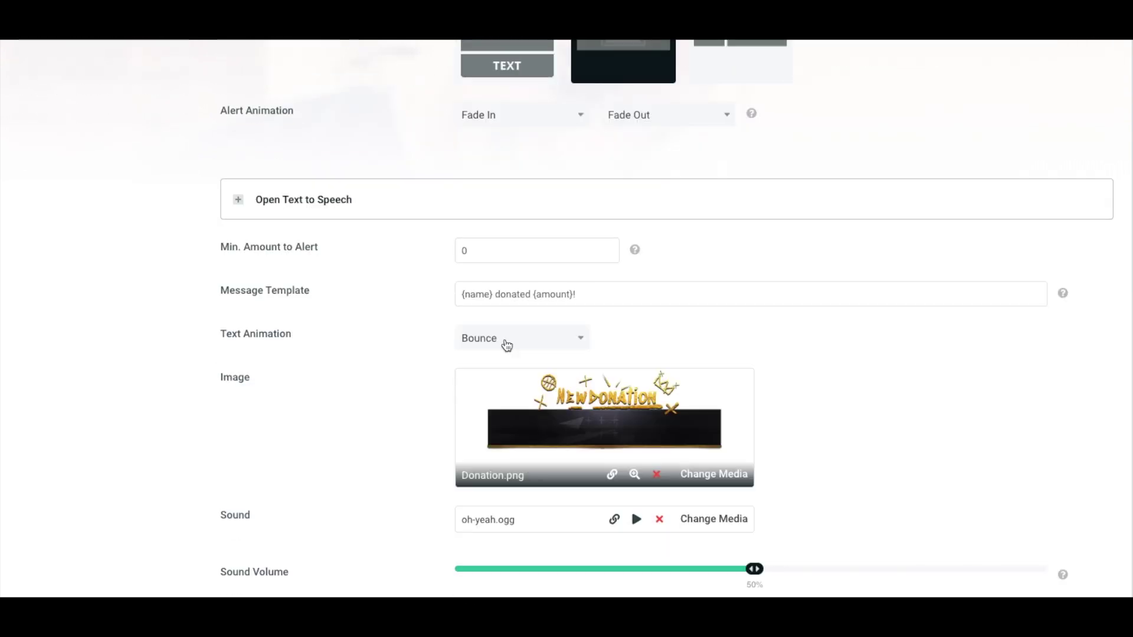
pyautogui.scroll(8, 504, 344)
pyautogui.scroll(4, 506, 344)
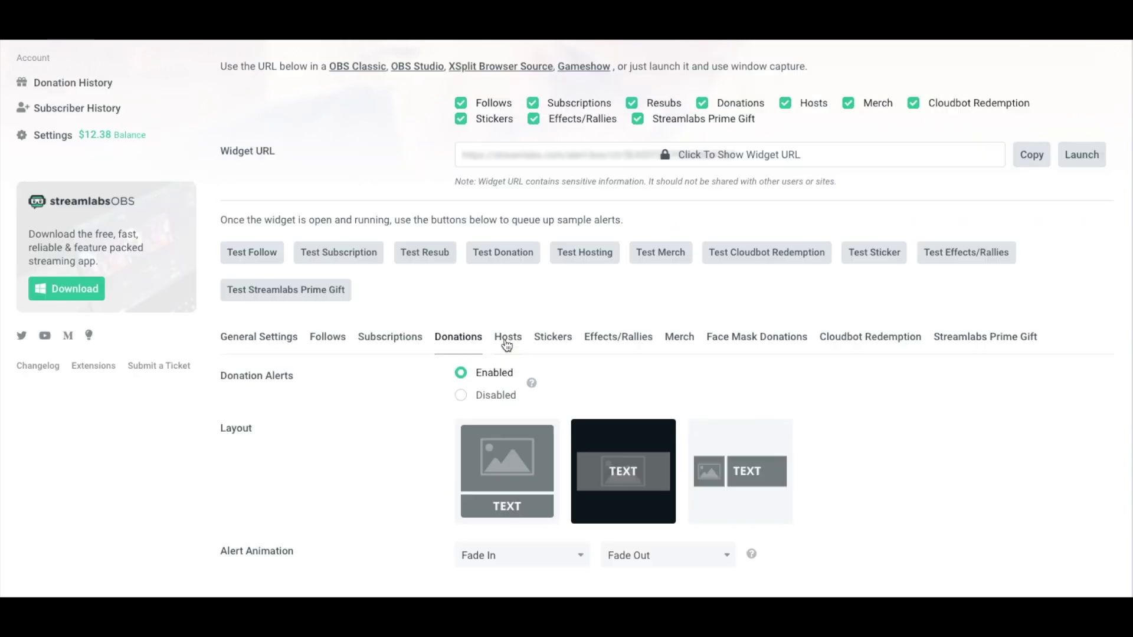